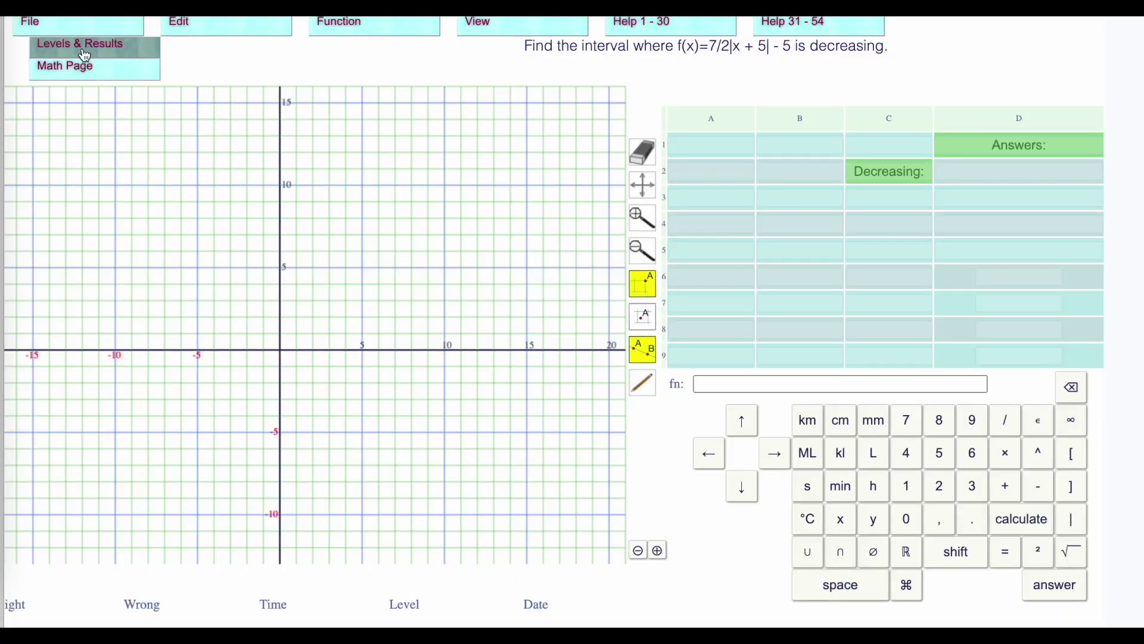
Scroll the Levels & Results table to row 68 and open 'Square Root Increasing & Decreasing'
scroll(331, 375, down, 10)
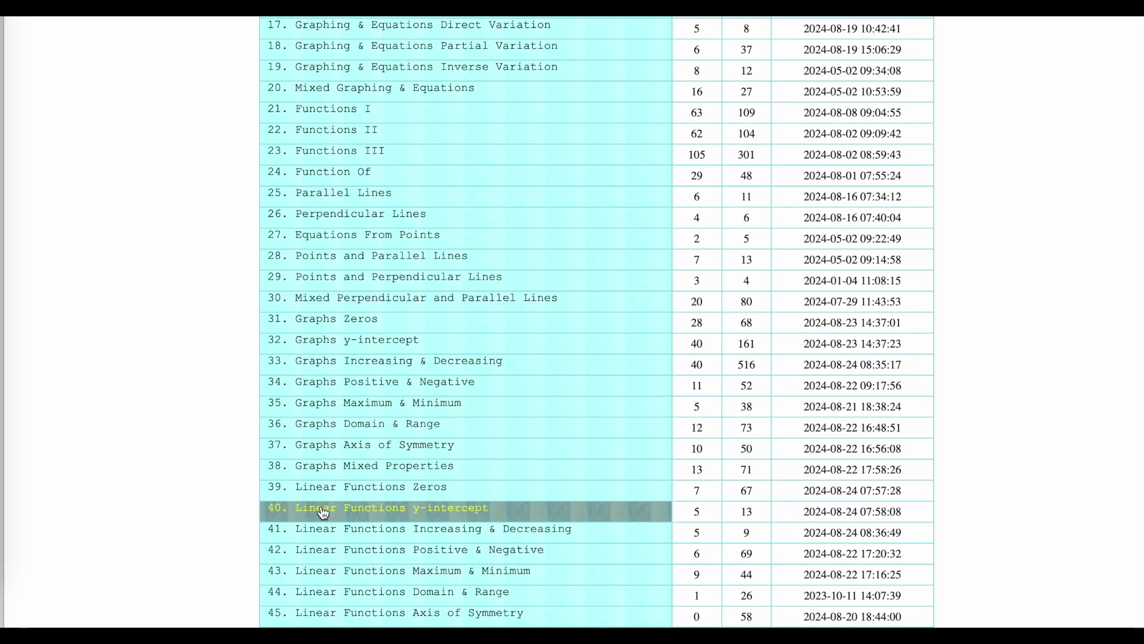
scroll(324, 508, down, 5)
scroll(322, 513, down, 7)
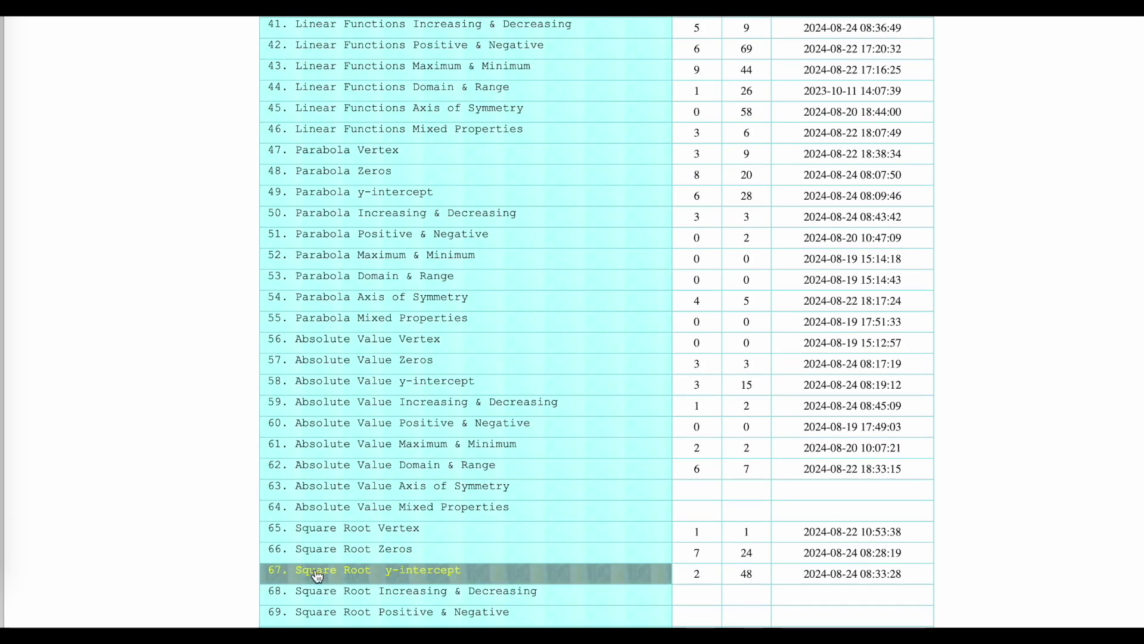
click(327, 477)
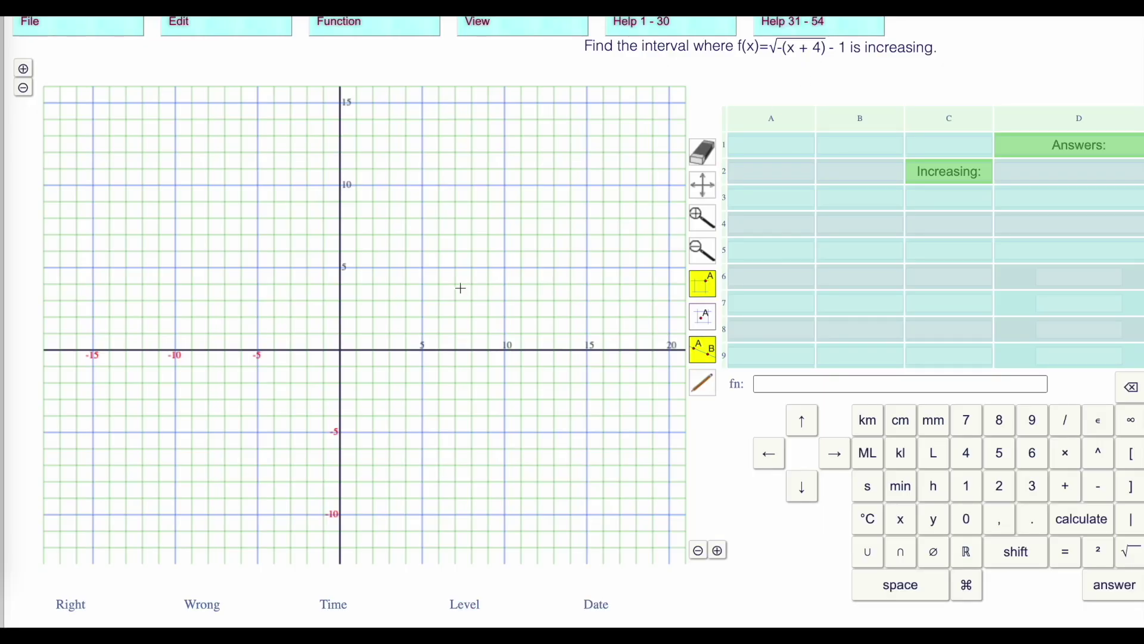
Plot the curve's starting point at (-4, -1) and begin entering -4 in A1
click(276, 365)
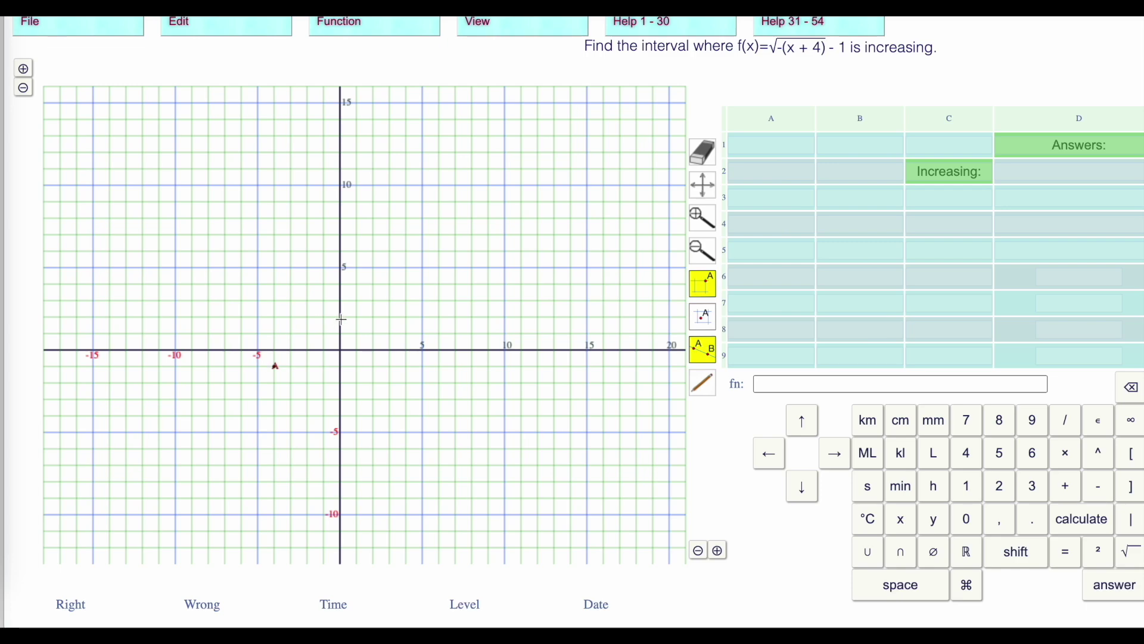
click(759, 146)
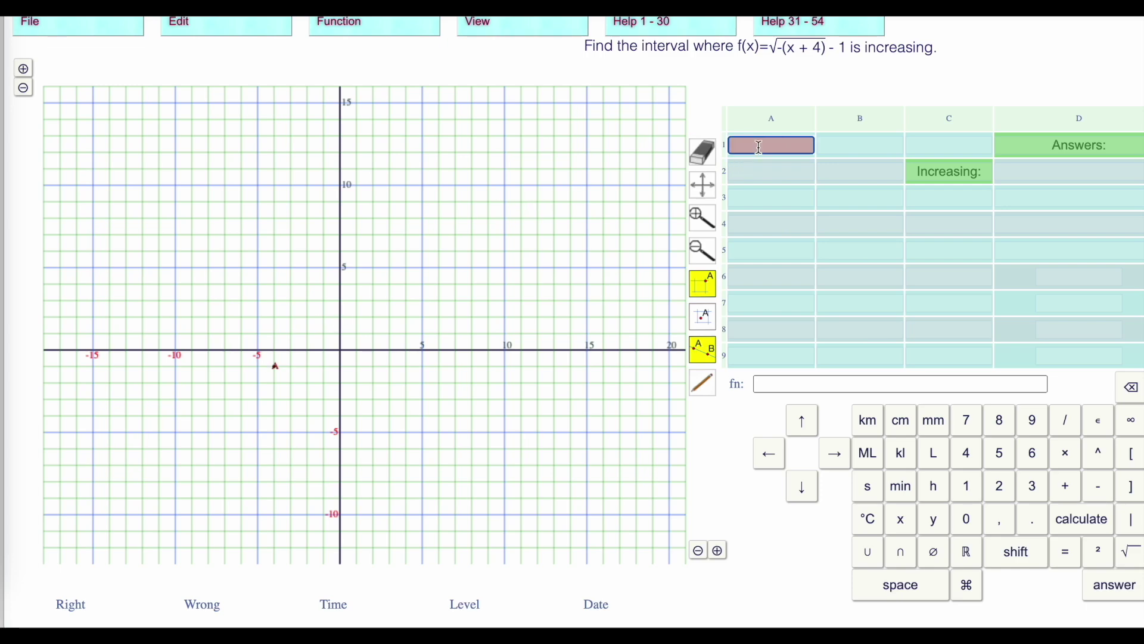
text(-4)
Type the formula =sqrt(-1*(A1+4))-1 into B1
click(839, 147)
text(=)
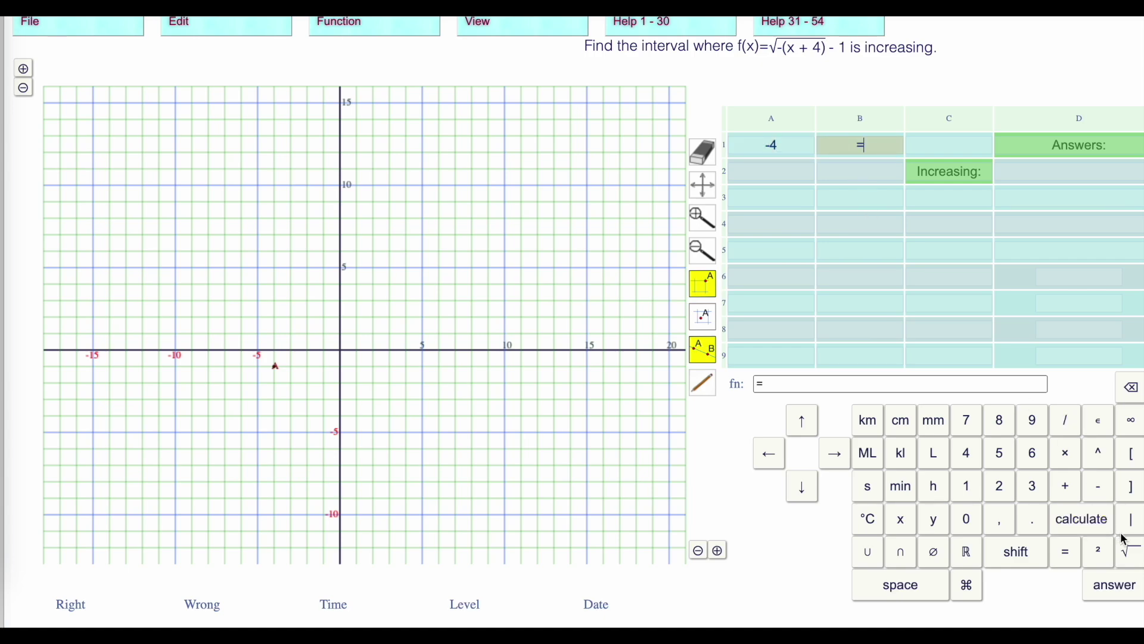
click(1131, 551)
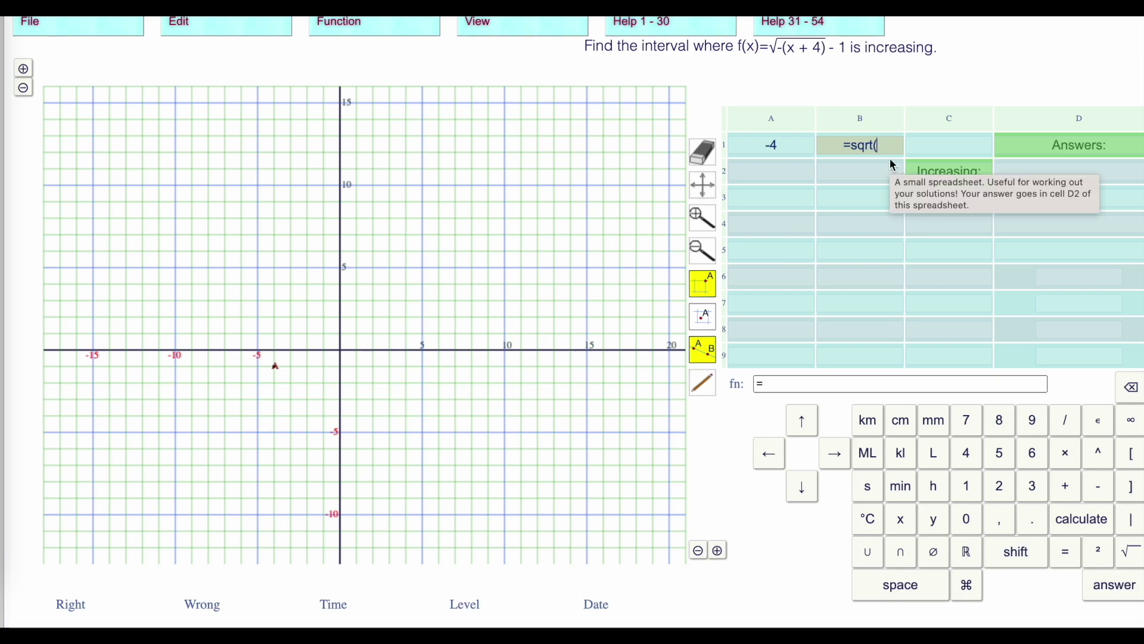
text(-1*()
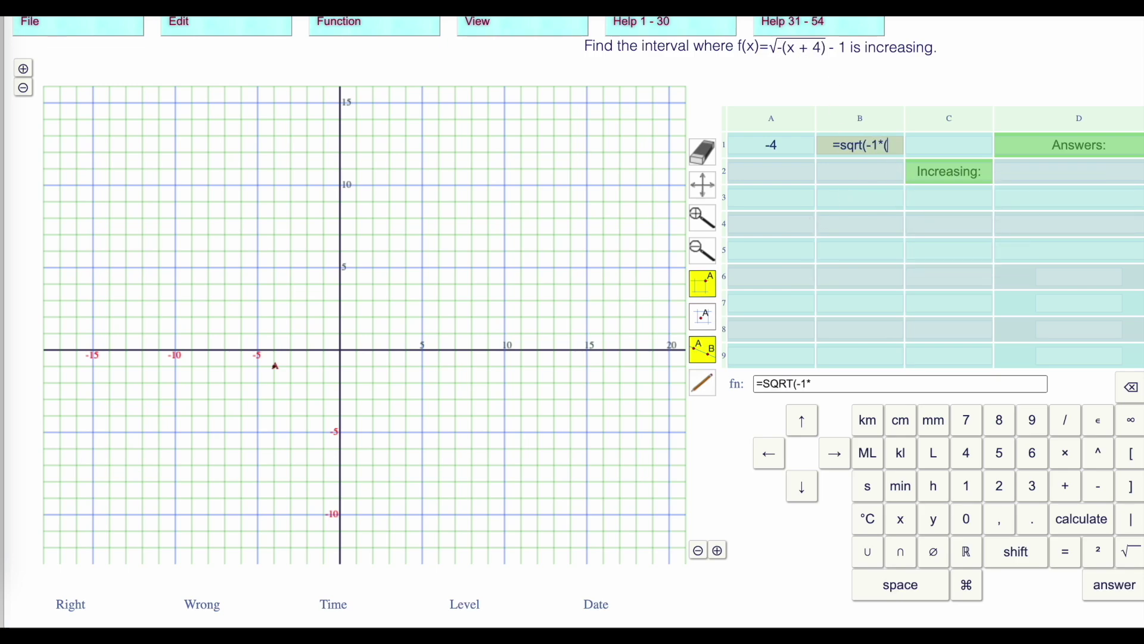
click(772, 145)
text(+)
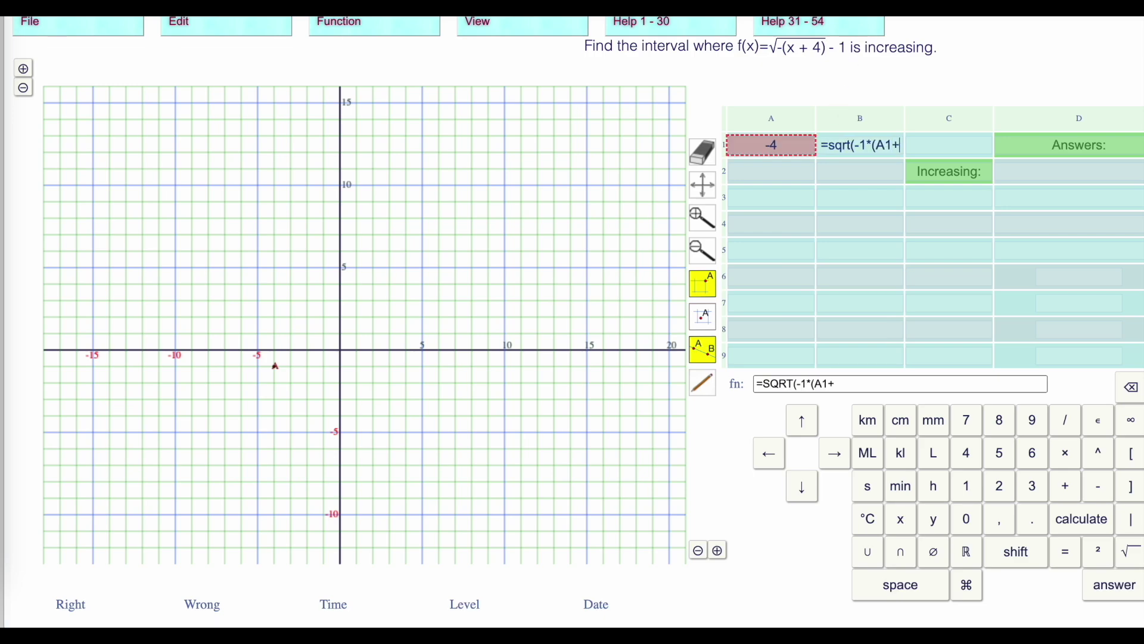
text(4))
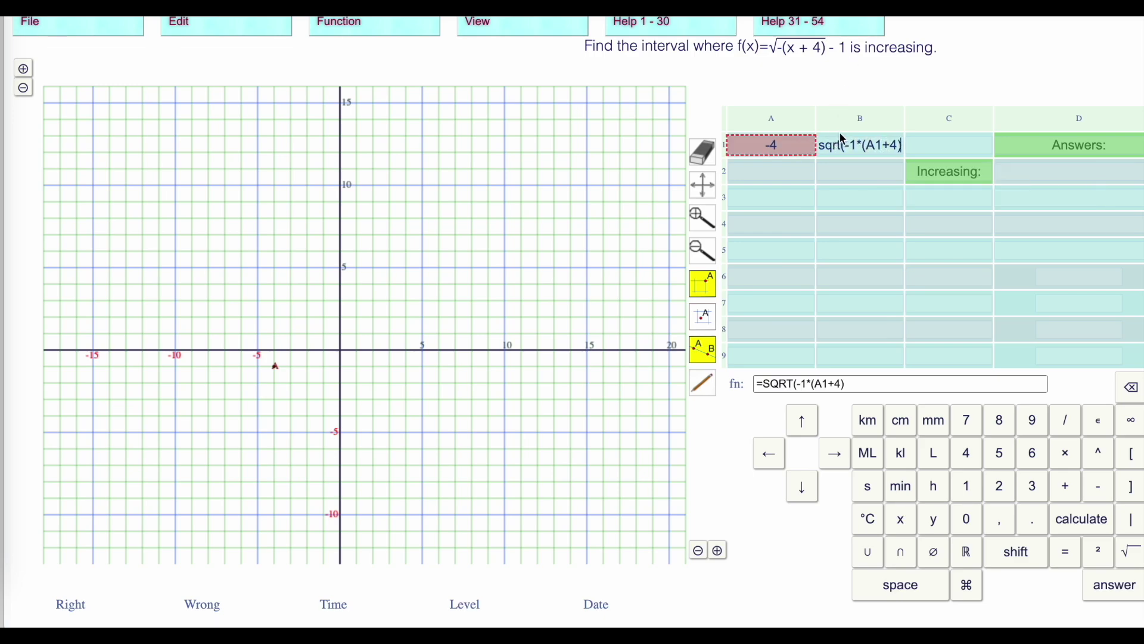
text()-1)
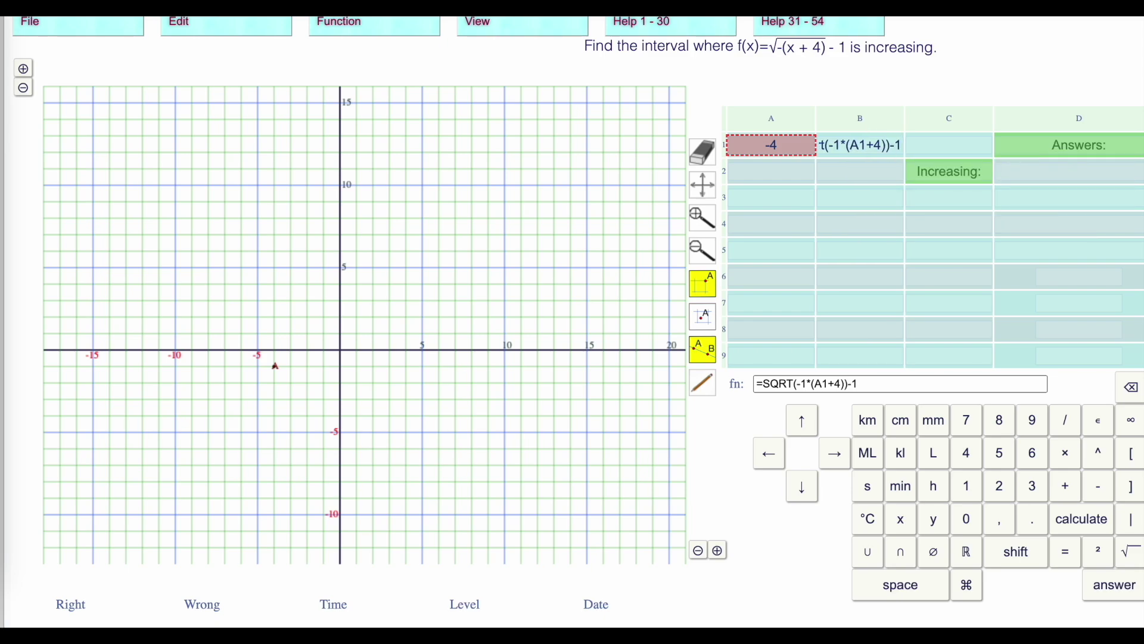
Commit B1's formula, evaluate f at x = -5 and -8, and answer ∅ in D2
key(Return)
click(779, 144)
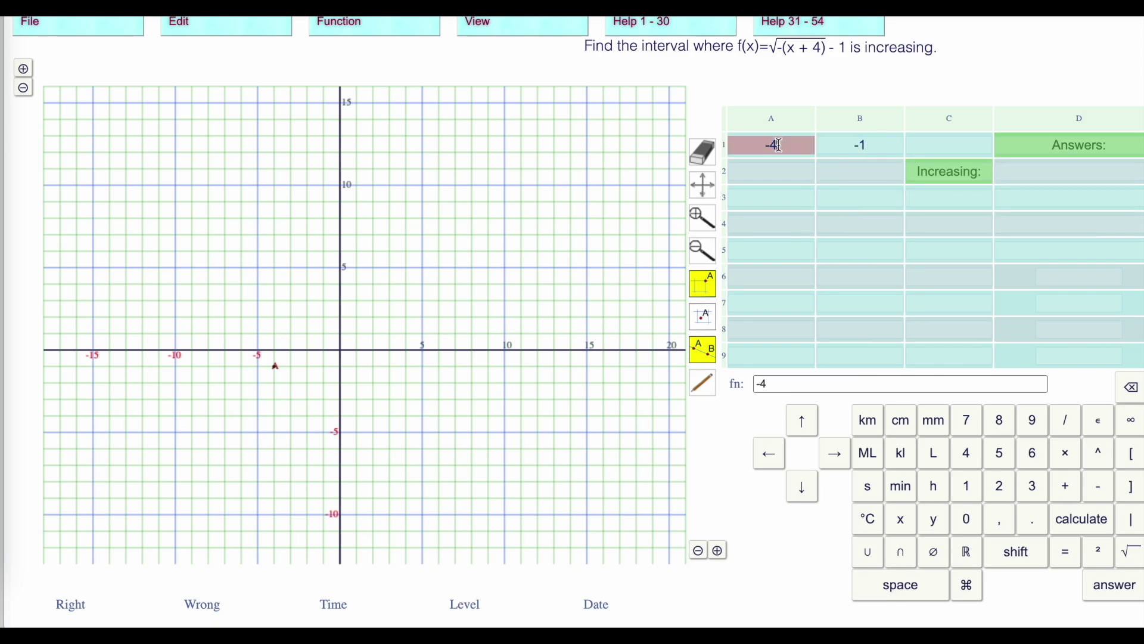
key(BackSpace)
text(5)
key(Return)
click(780, 144)
key(BackSpace)
text(8)
key(Return)
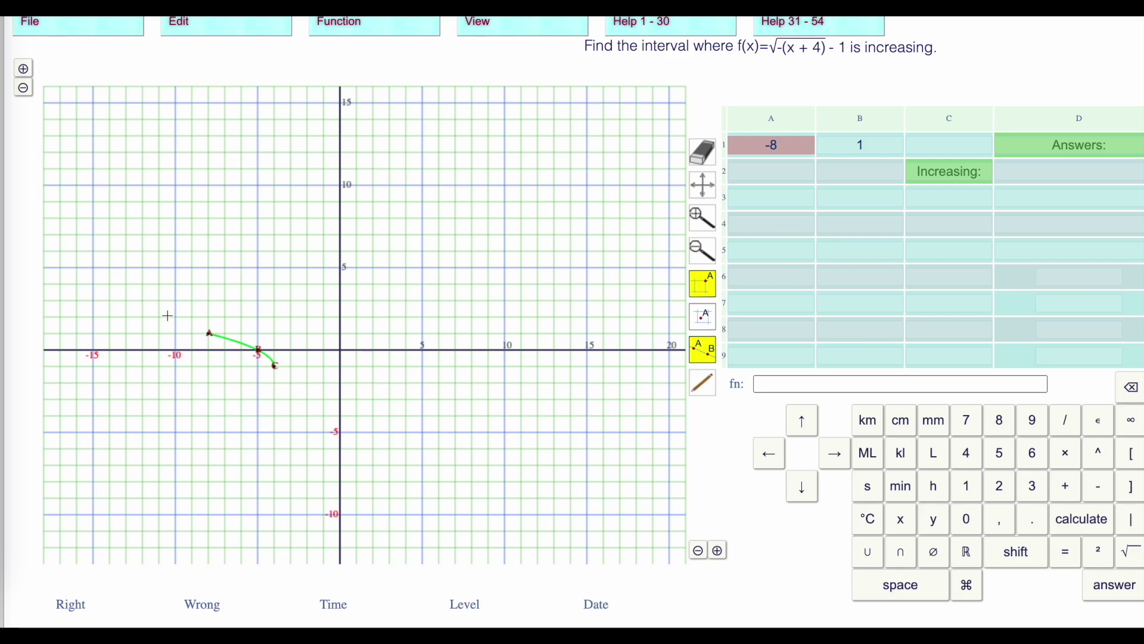
click(1075, 174)
click(934, 551)
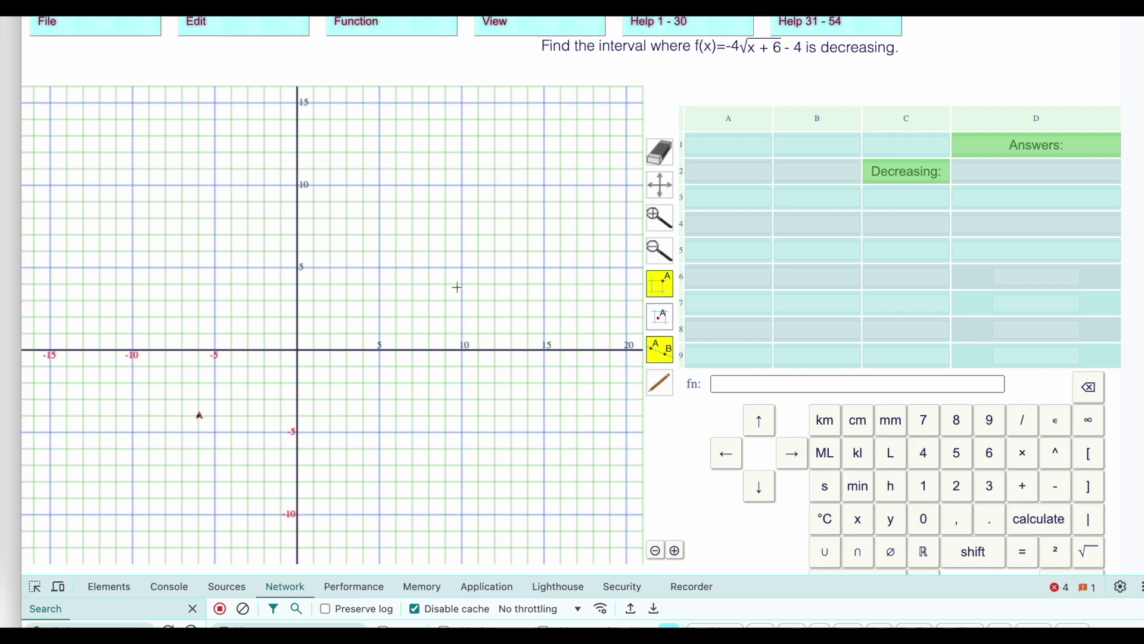
Put -6 in A1 and =-4*sqrt(A1+6)-4 in B1, which gives -4
click(739, 146)
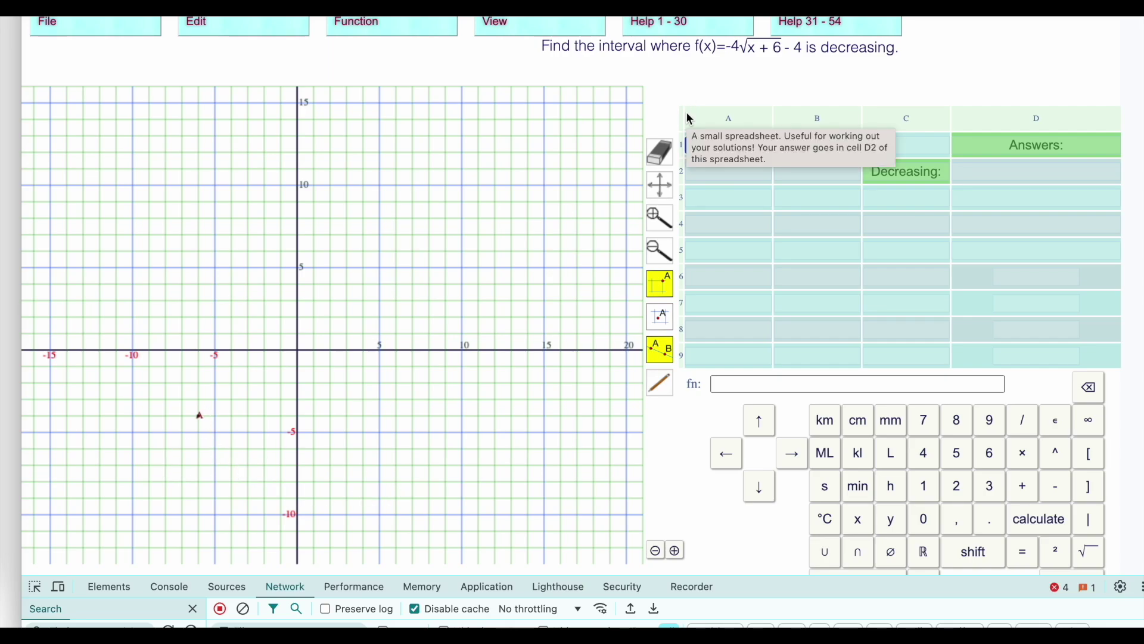
text(-6)
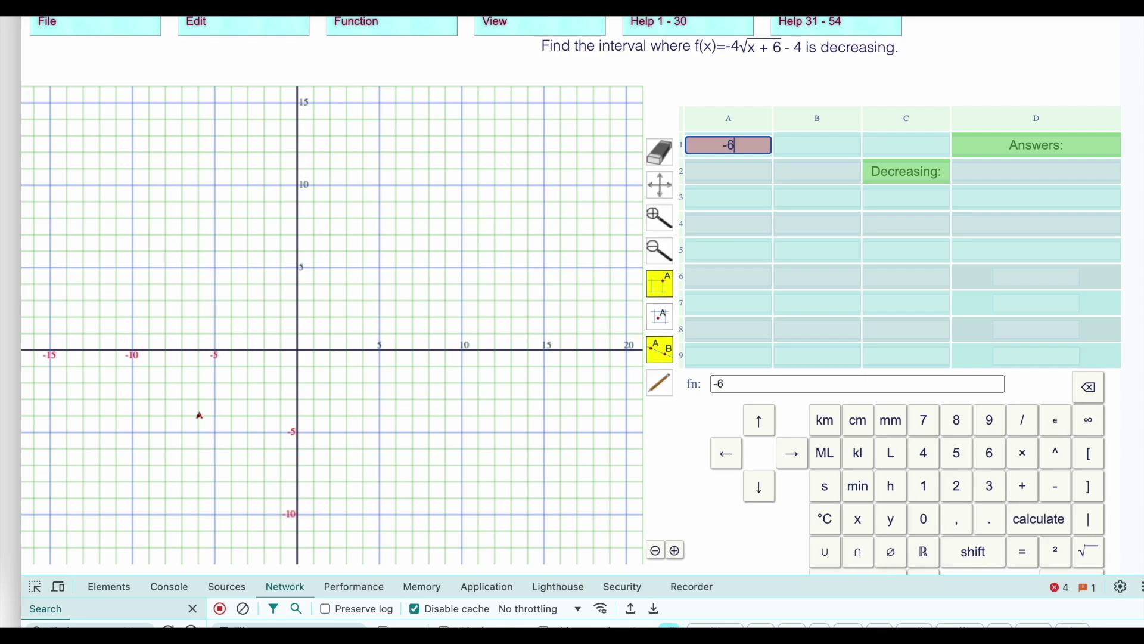
click(797, 146)
text(=-4*)
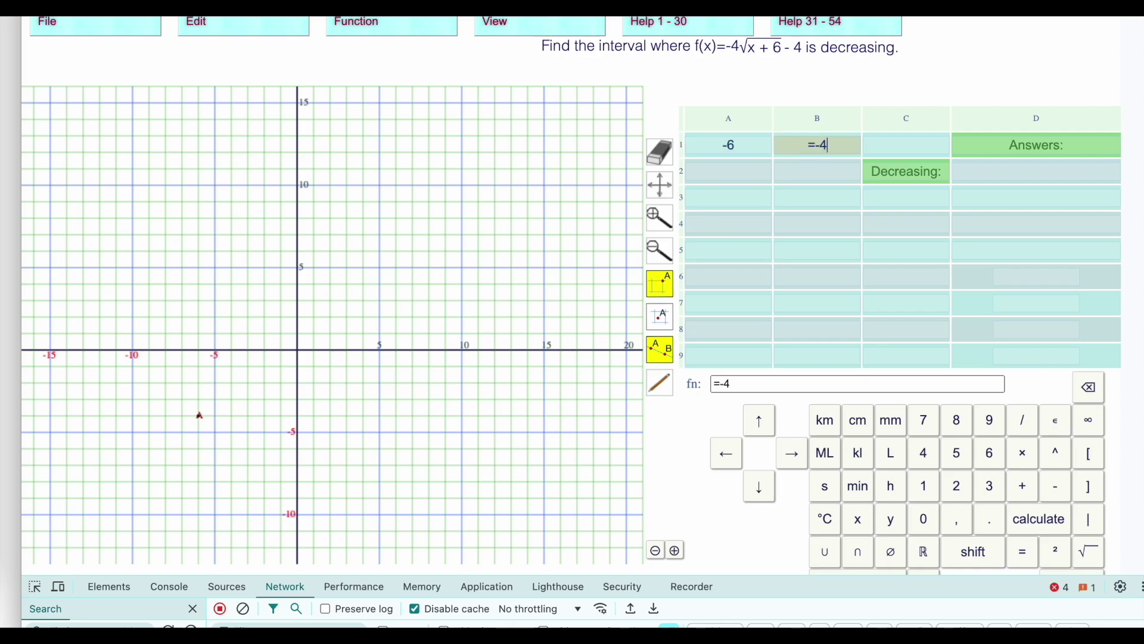
click(1088, 551)
click(737, 148)
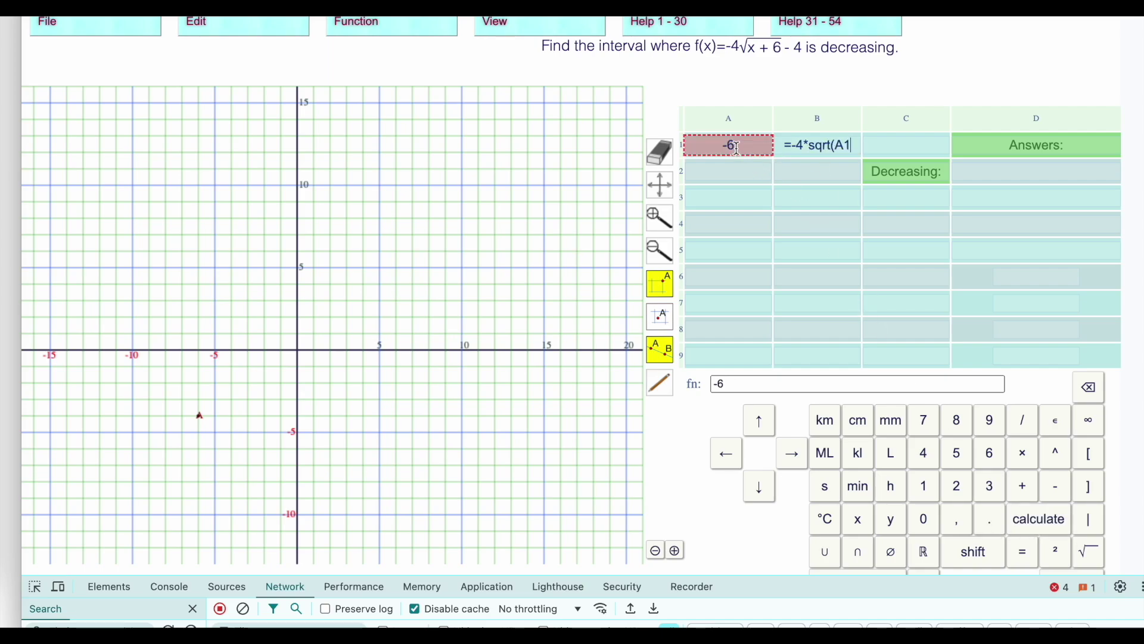
text(+6)
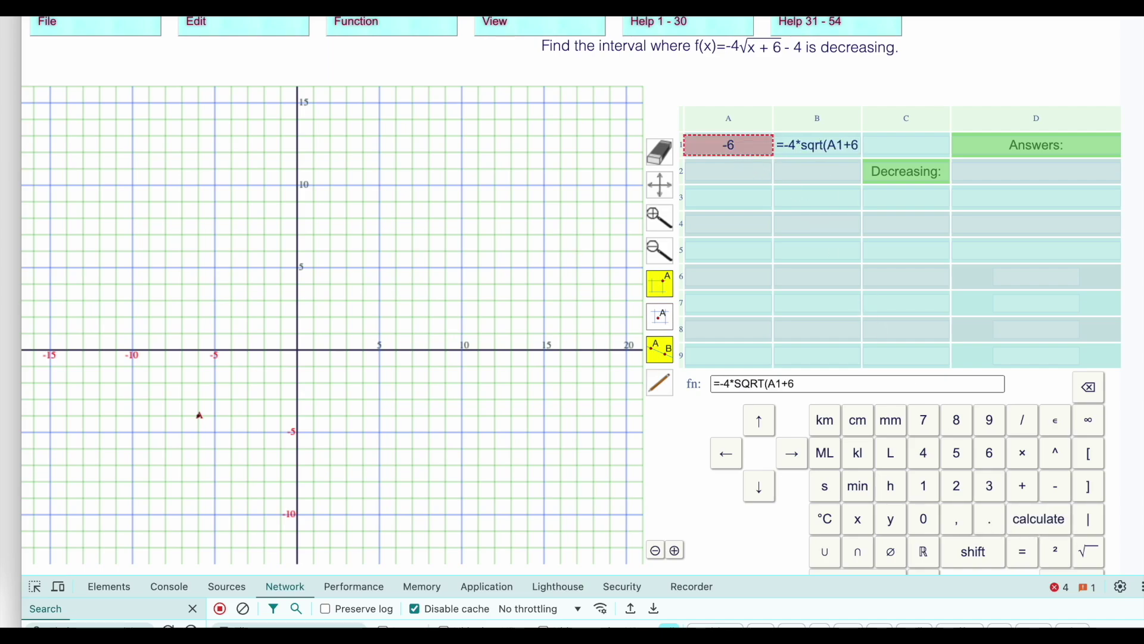
text())
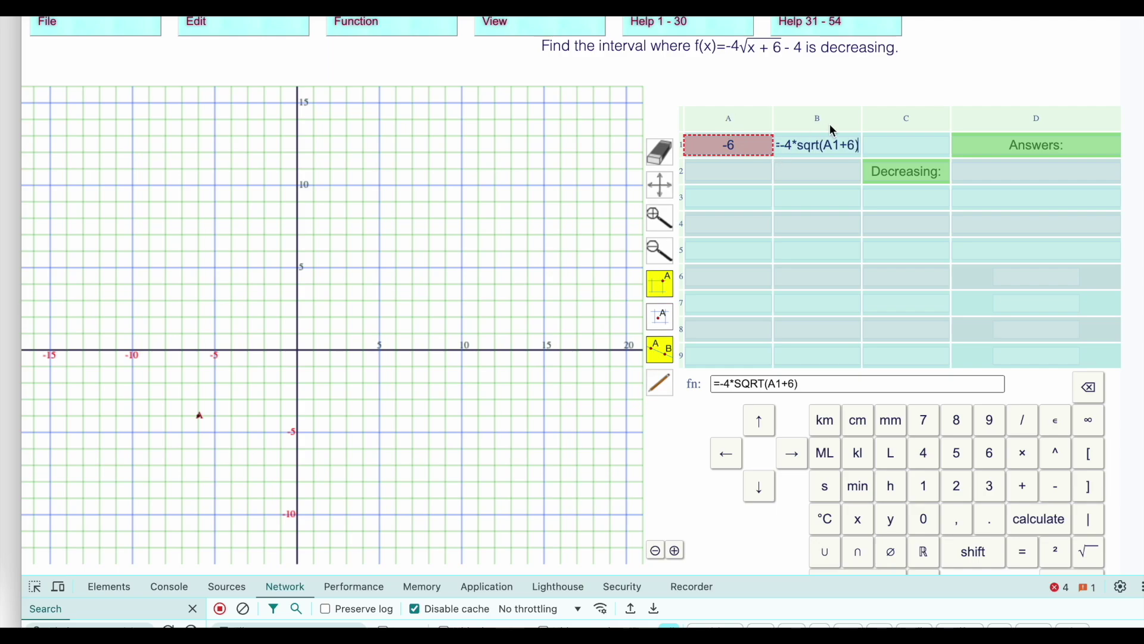
text(-4)
key(Return)
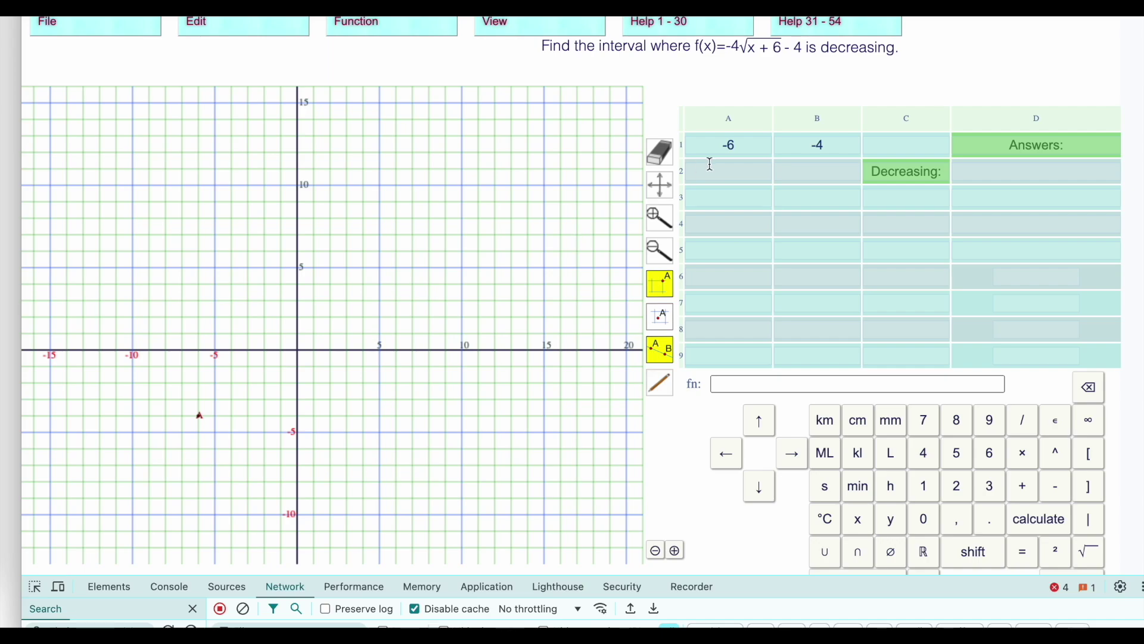
Evaluate f at x = 0 and x = 3 by changing A1
click(733, 146)
text(0)
key(Return)
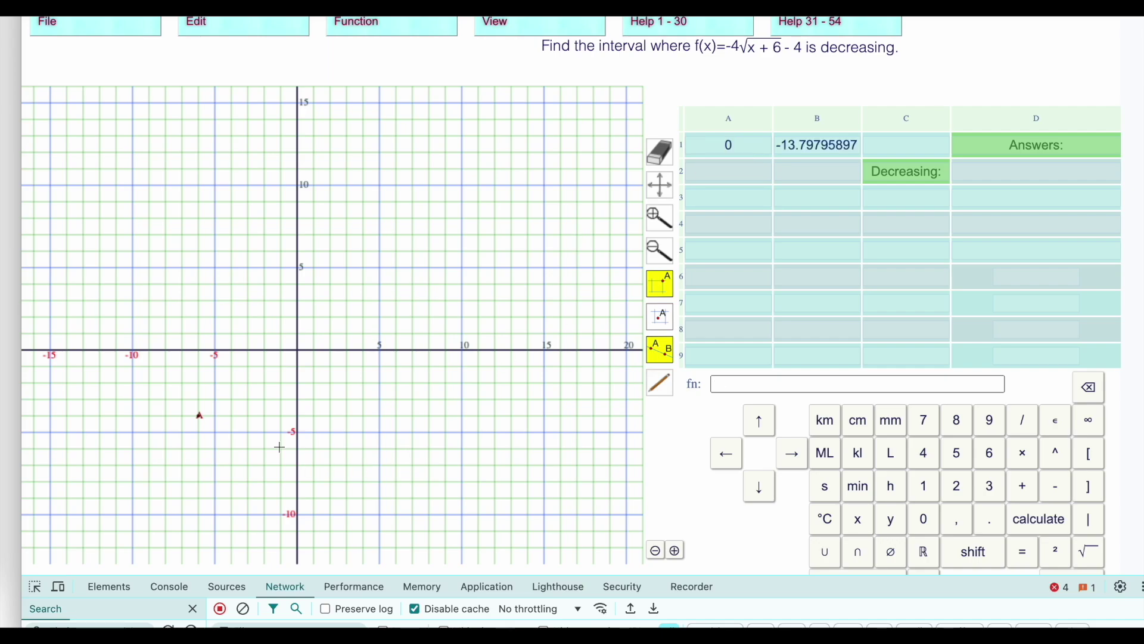
click(736, 144)
text(3)
key(Return)
Pan the graph down, draw the curve to (3, -16), and set A1 to -2
scroll(463, 380, down, 1)
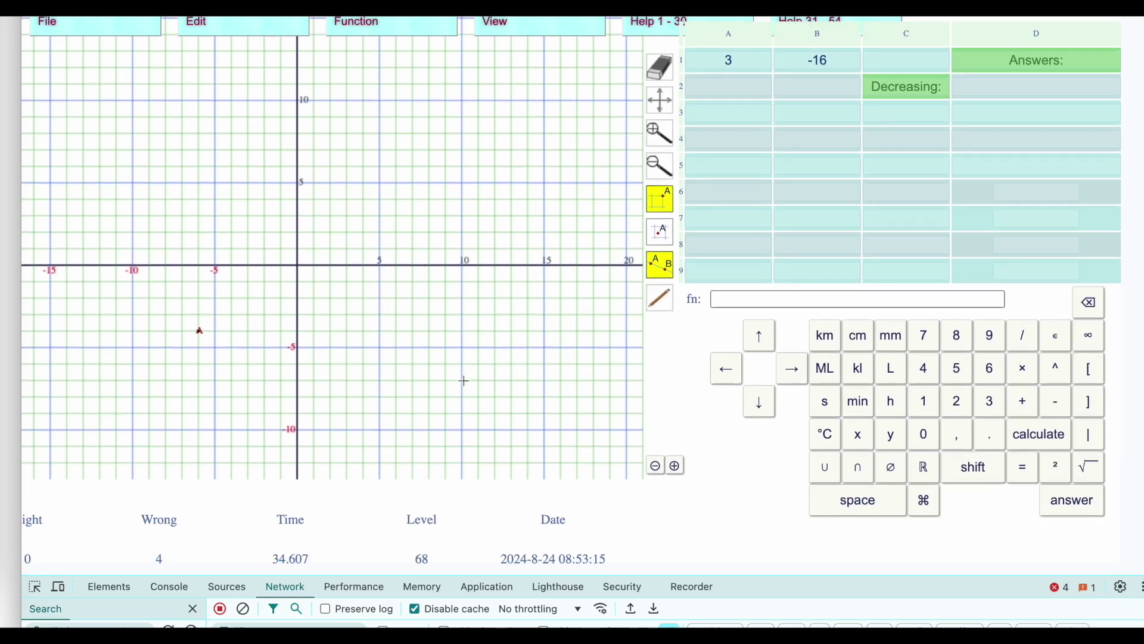
click(660, 118)
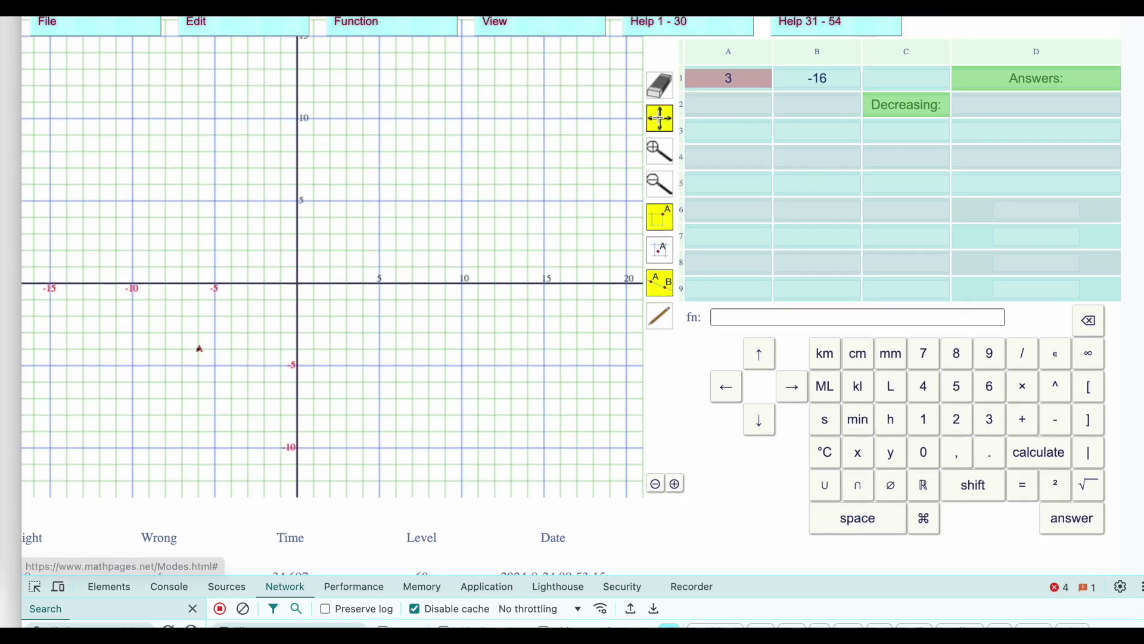
scroll(467, 404, up, 1)
drag(467, 403, 461, 234)
click(720, 350)
click(789, 145)
key(BackSpace)
text(-2)
key(Return)
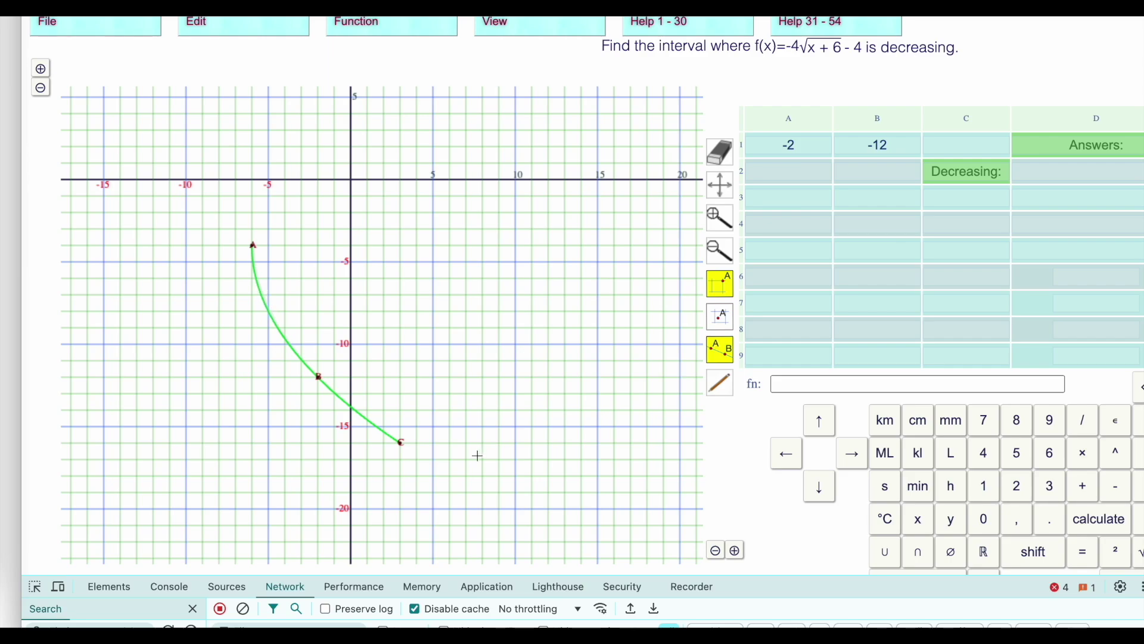
Enter x ∈ [-6,∞[ as the decreasing interval in D2
click(1073, 172)
text(x)
click(1035, 422)
text([)
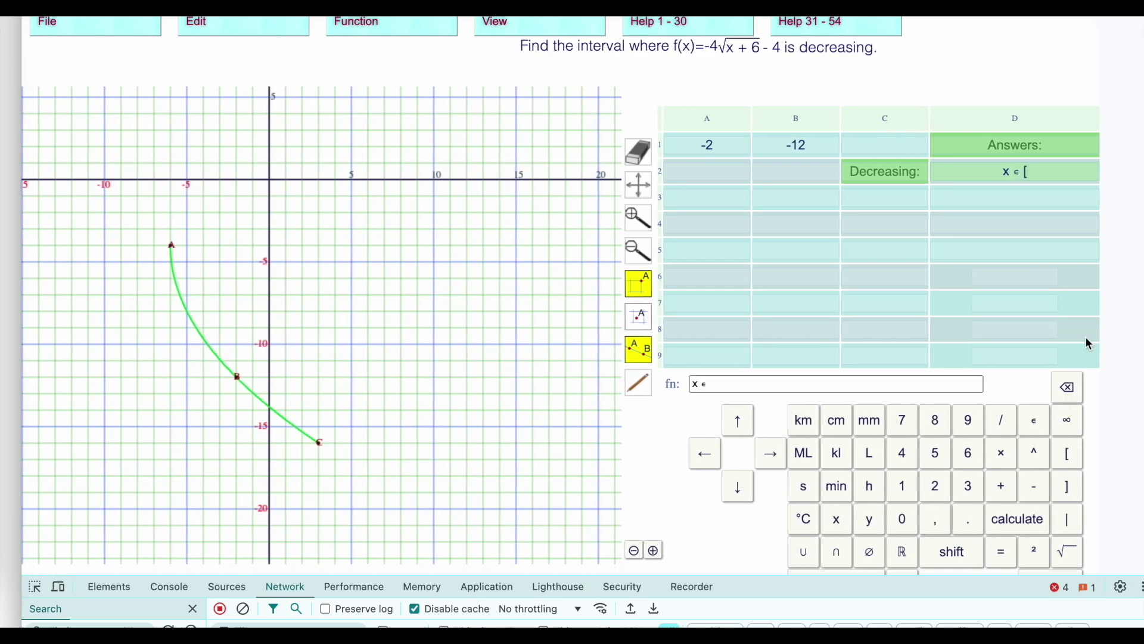
click(1035, 488)
click(968, 454)
click(935, 519)
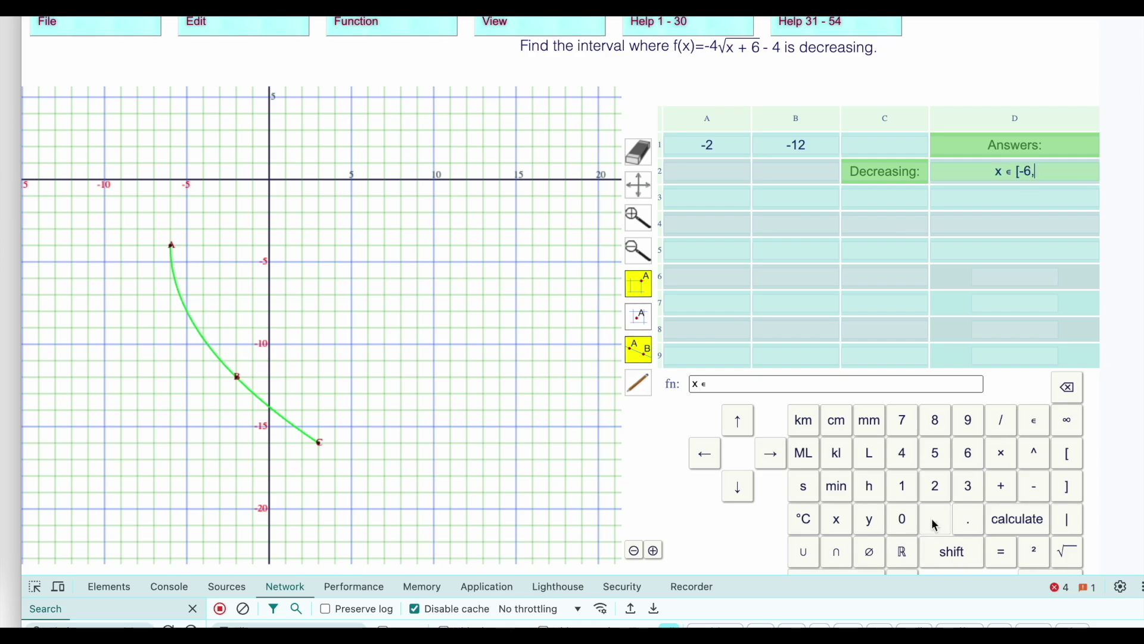
click(1068, 424)
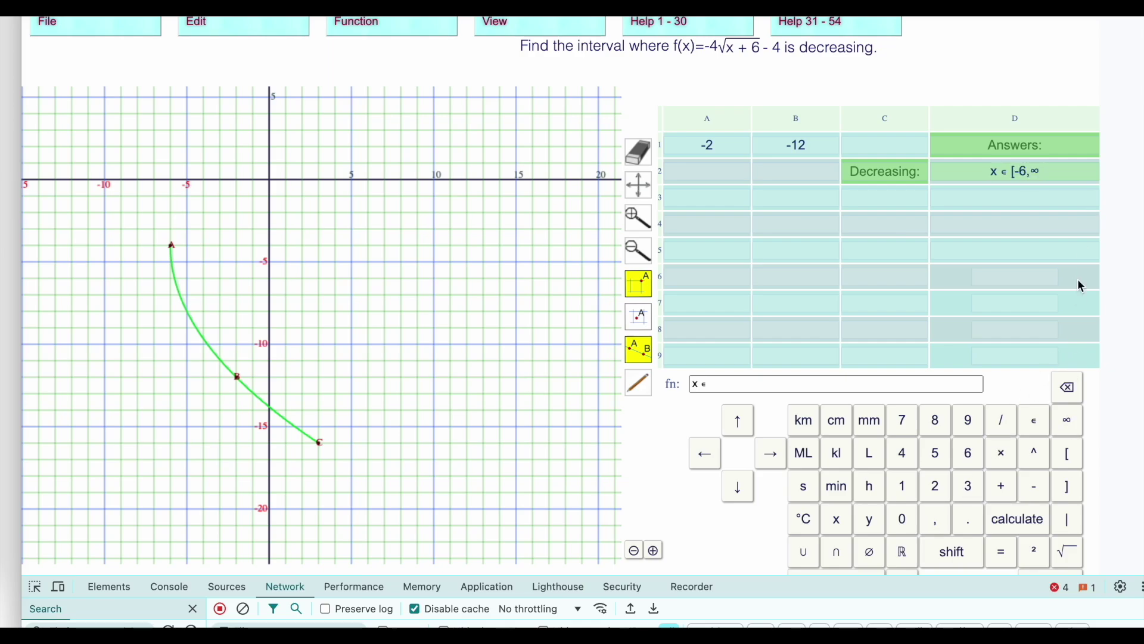
click(1070, 460)
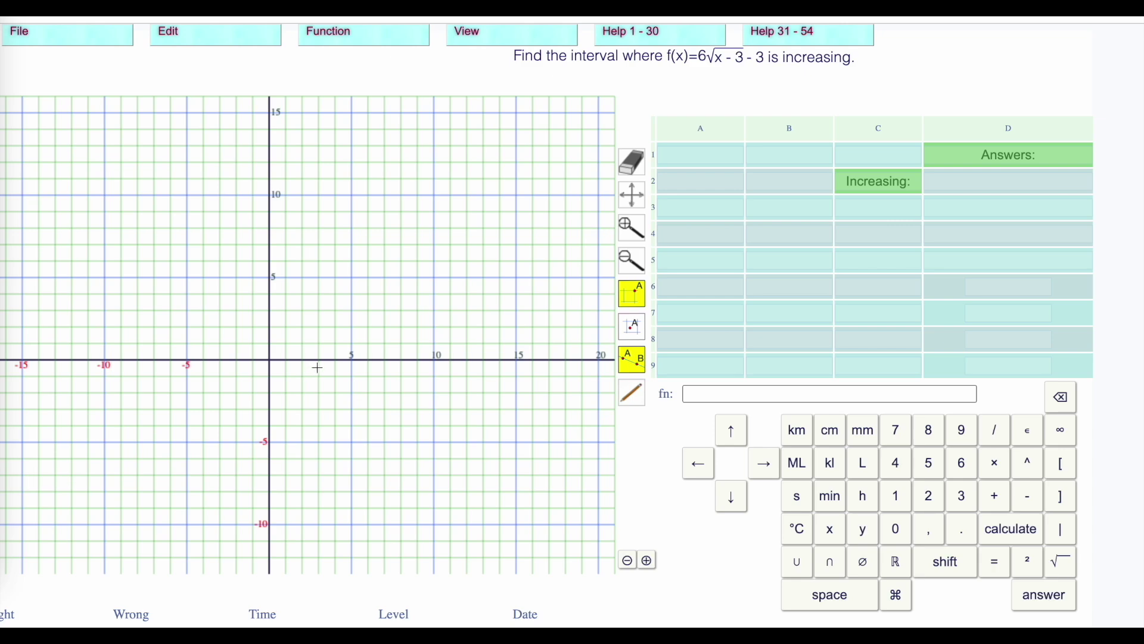
Plot the starting point (3, -3) and enter 3 in A1
click(319, 409)
click(702, 155)
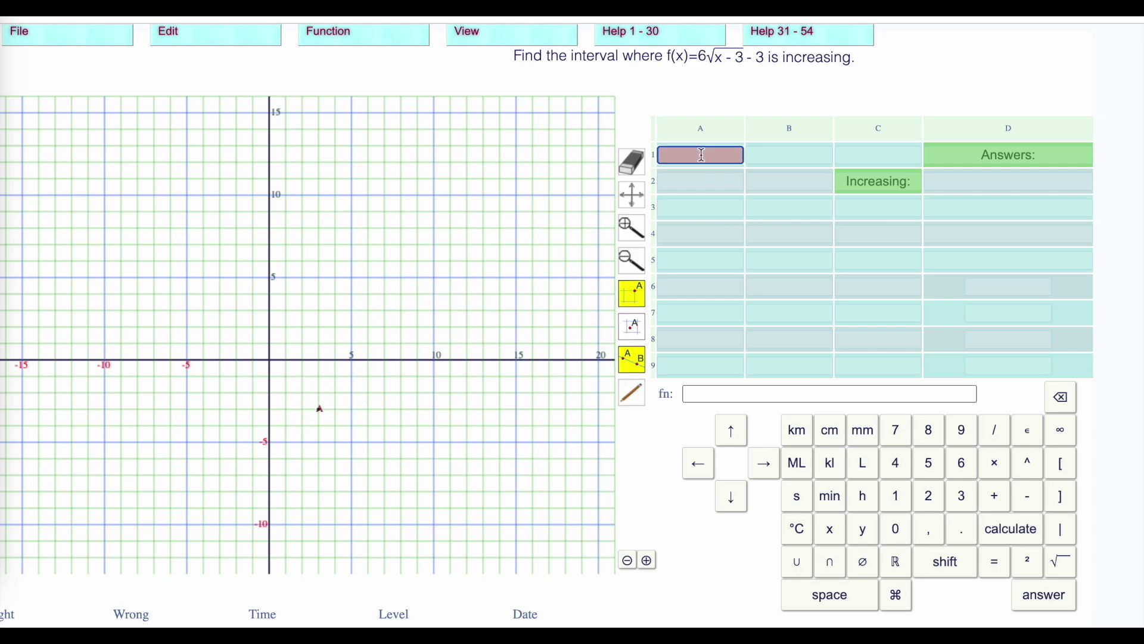
text(3)
Enter =6*sqrt(A1-3)-3 in B1 so it shows -3
click(775, 162)
text(=)
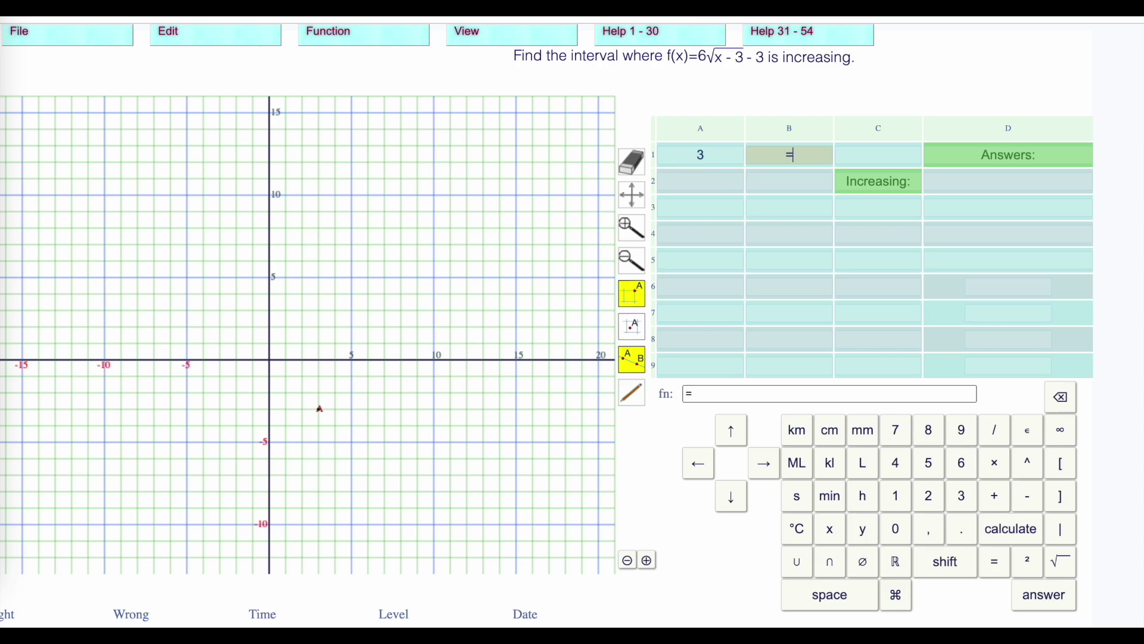
text(6*)
click(1065, 563)
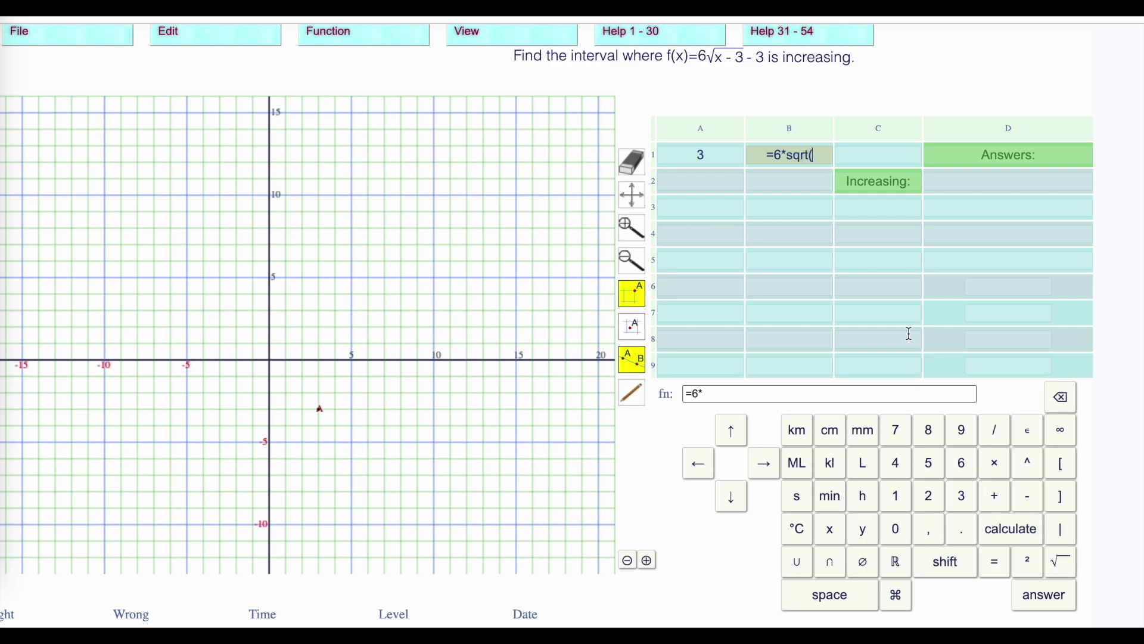
click(720, 159)
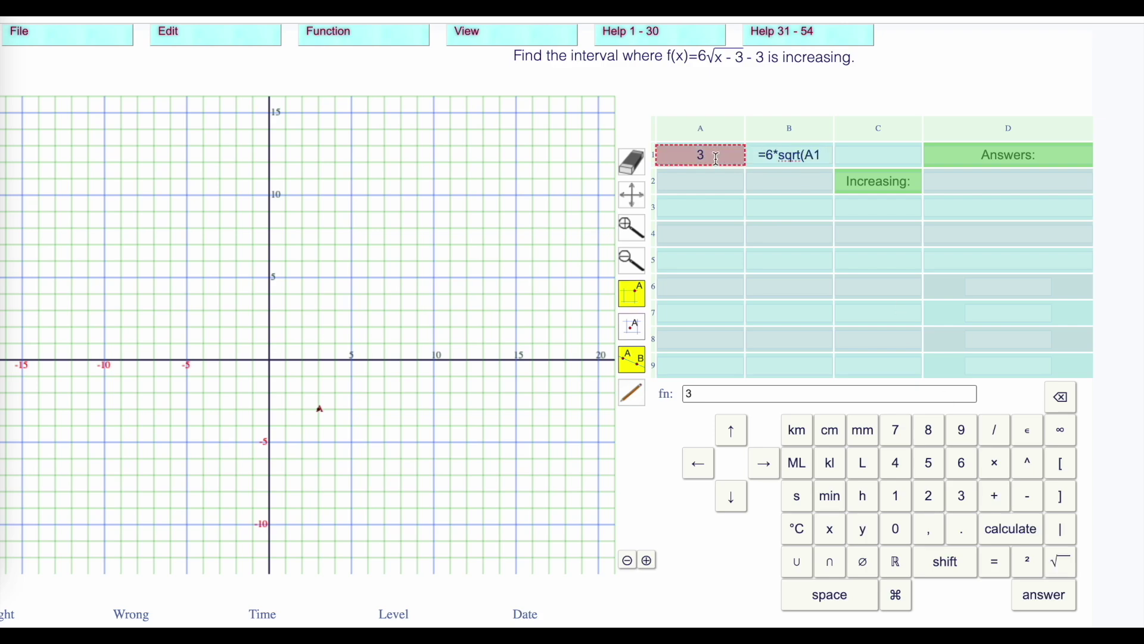
text(-3)
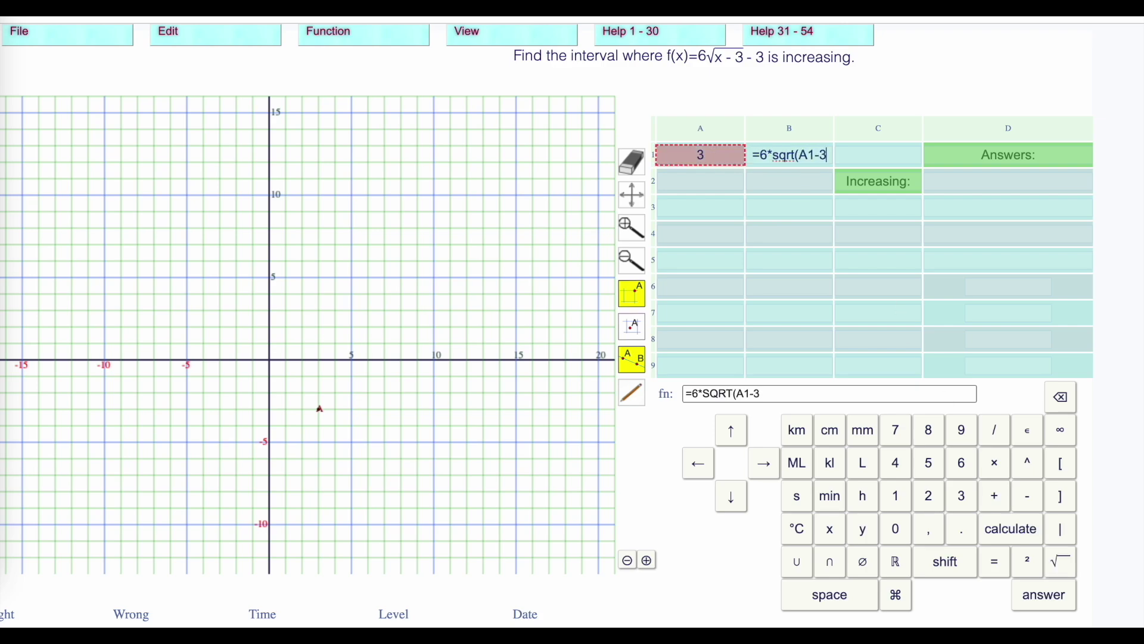
text()-3)
key(Return)
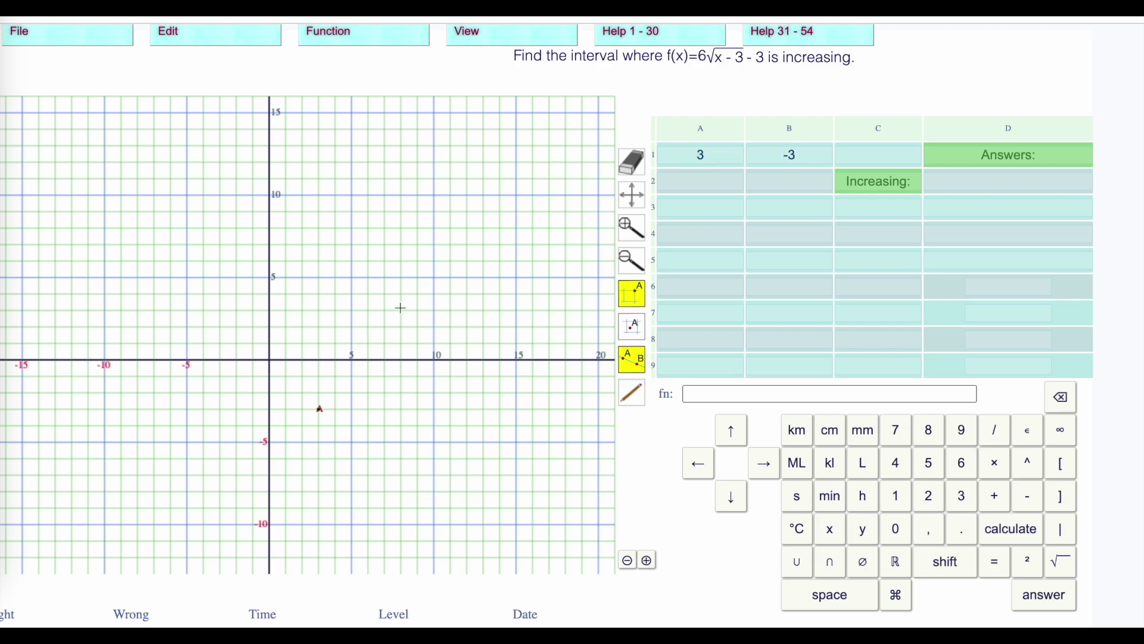
click(702, 156)
Set A1 to 4, 7 and 12 in turn to get points along the rising curve
text(4)
key(Return)
click(702, 156)
text(7)
key(Return)
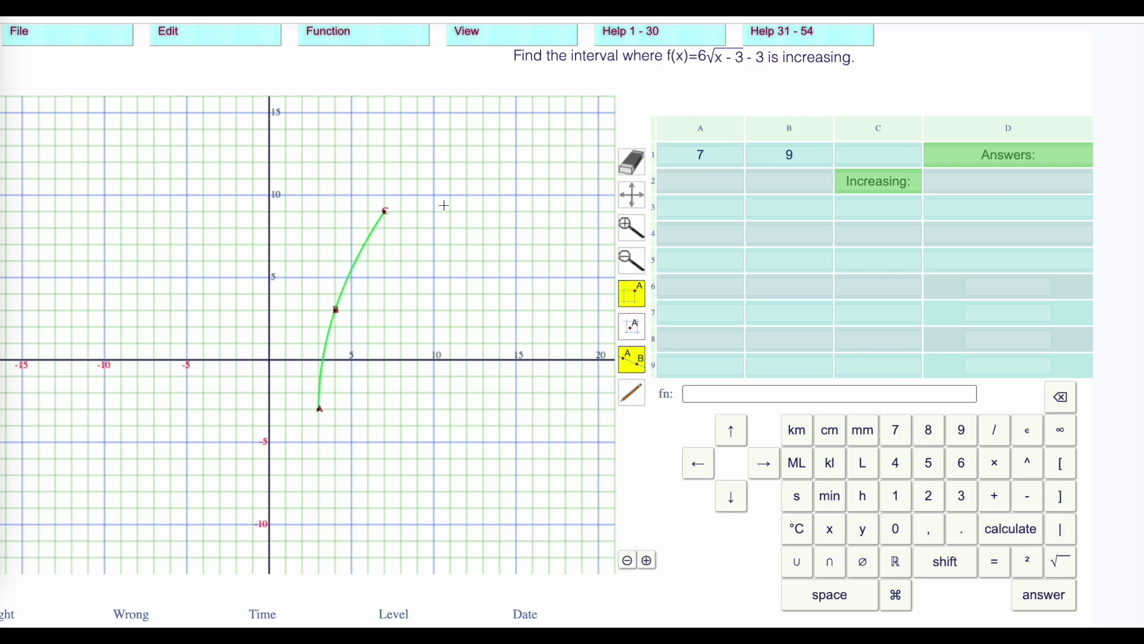
click(684, 153)
text(12)
key(Return)
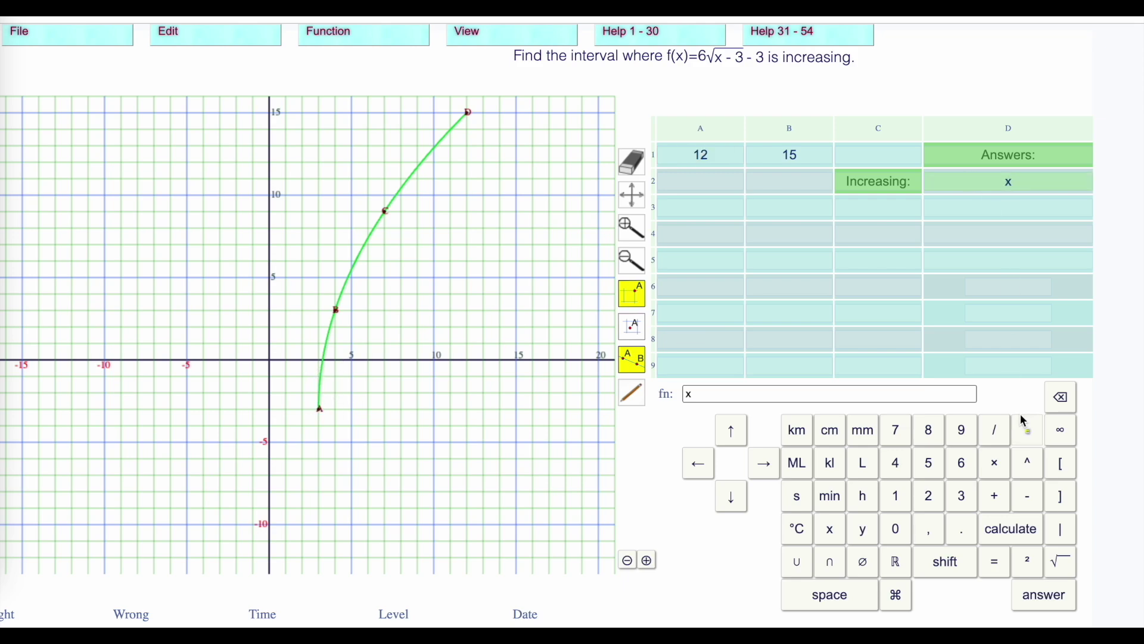
Complete the D2 answer as x ∈ [3,∞[ and submit it
click(1029, 431)
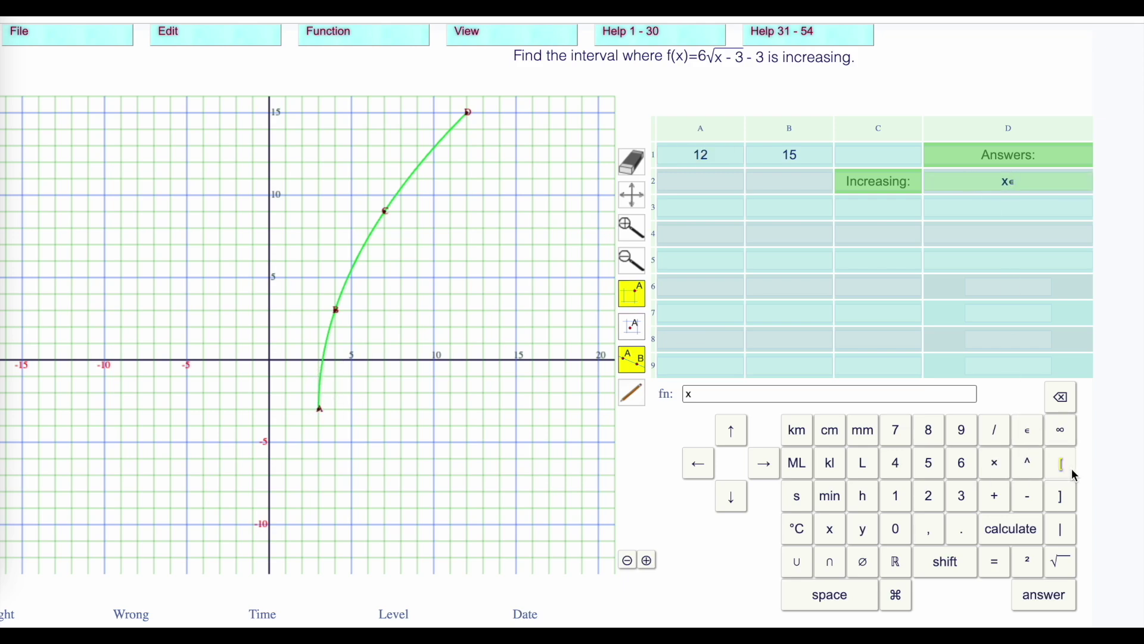
click(1063, 463)
text(3,)
click(1063, 430)
click(1063, 463)
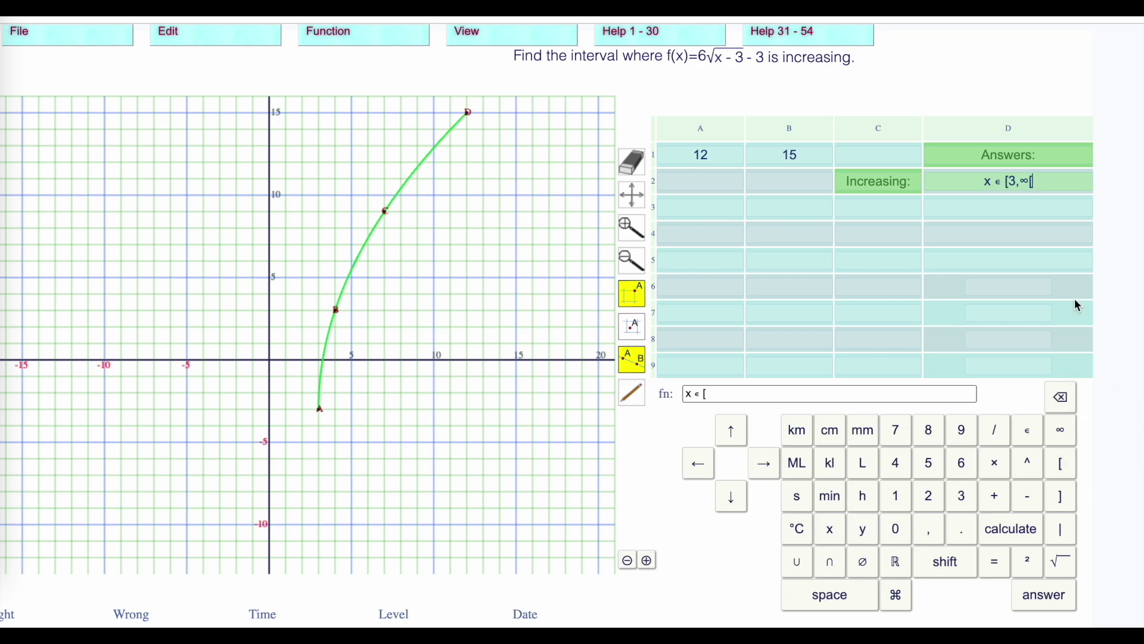
click(1046, 599)
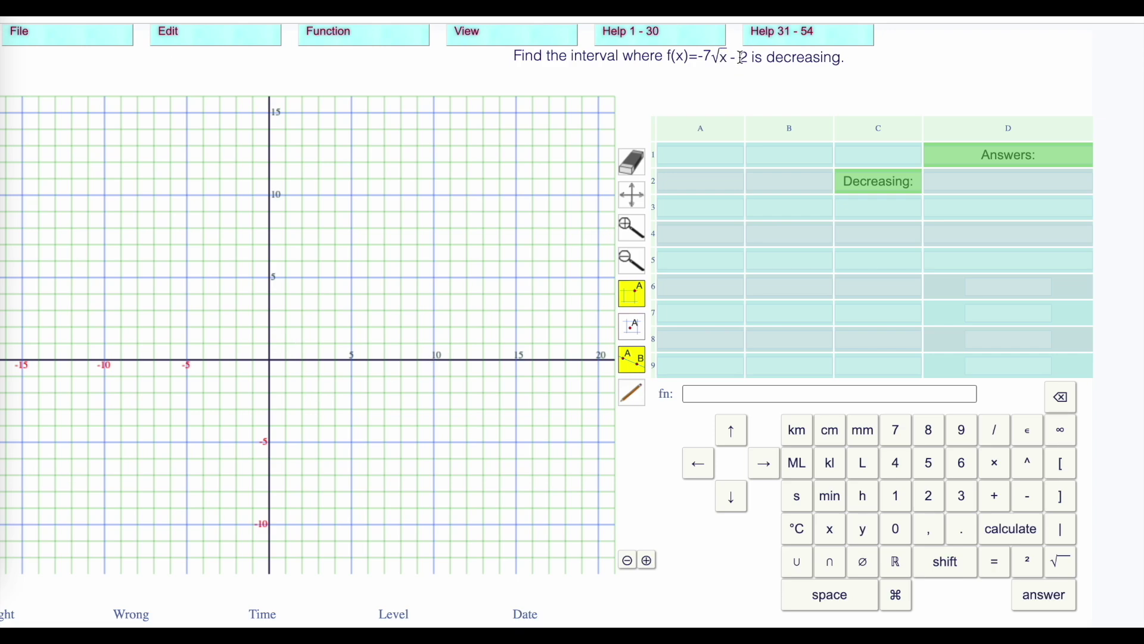
Sketch the falling curve with three points starting at (0, -2)
click(271, 394)
click(337, 442)
click(437, 476)
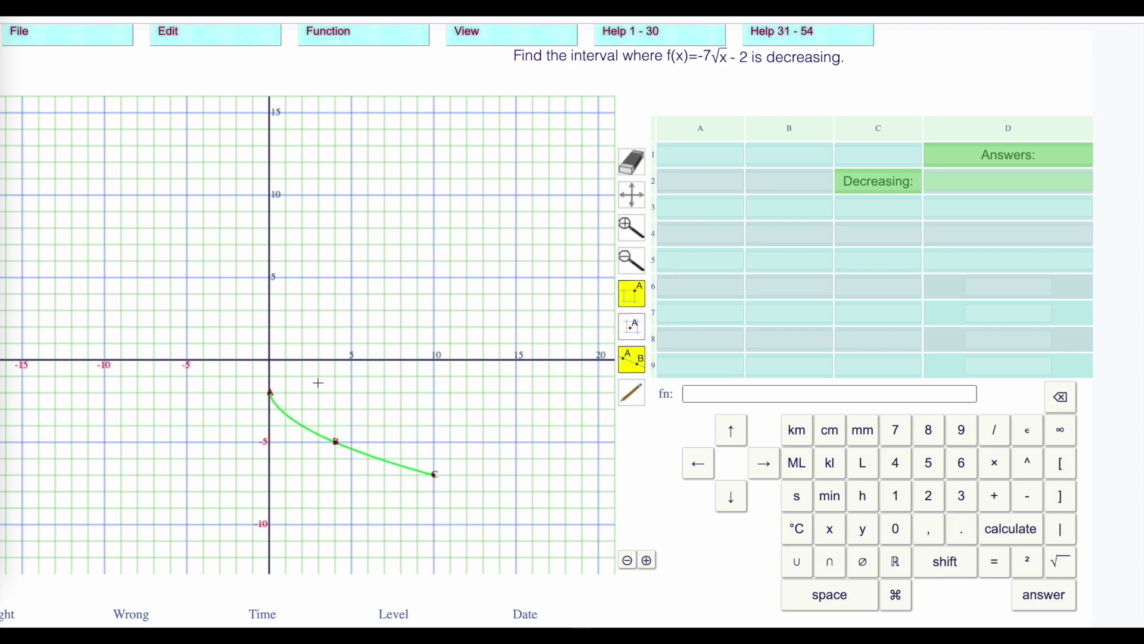
Enter =-7*sqrt(A1)-2 in B1, giving -2, then set A1 to 1
click(772, 155)
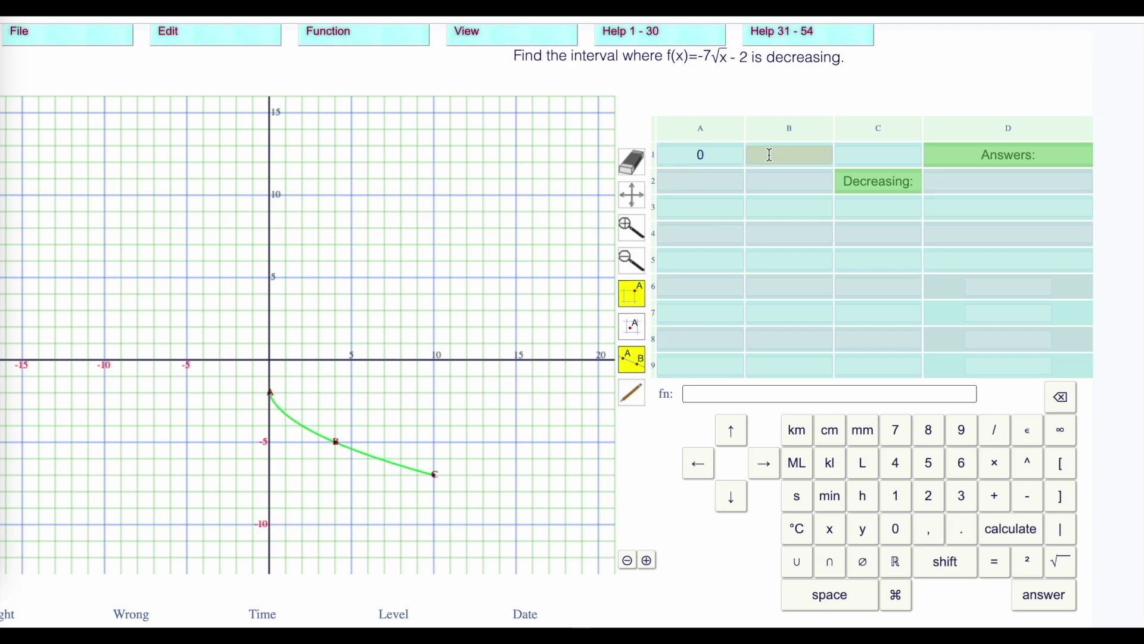
text(=-7*)
click(1064, 565)
click(717, 155)
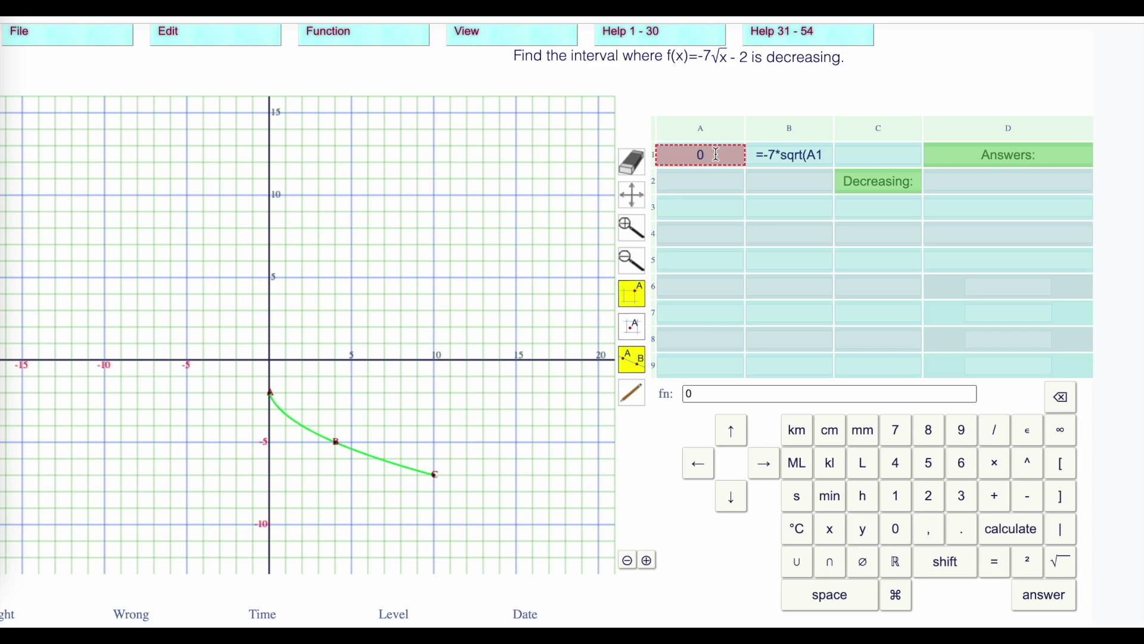
text()-2)
key(Return)
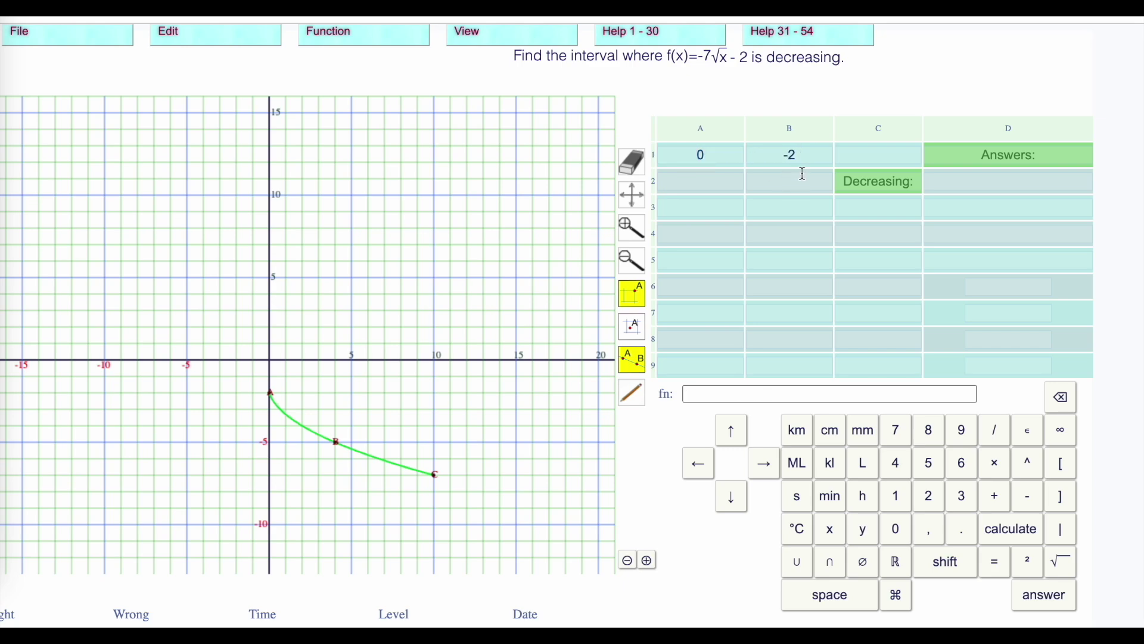
text(1)
key(Return)
Set x in cell A1 to 4, then to 9, to plot two points on the curve
click(761, 154)
text(4)
key(Return)
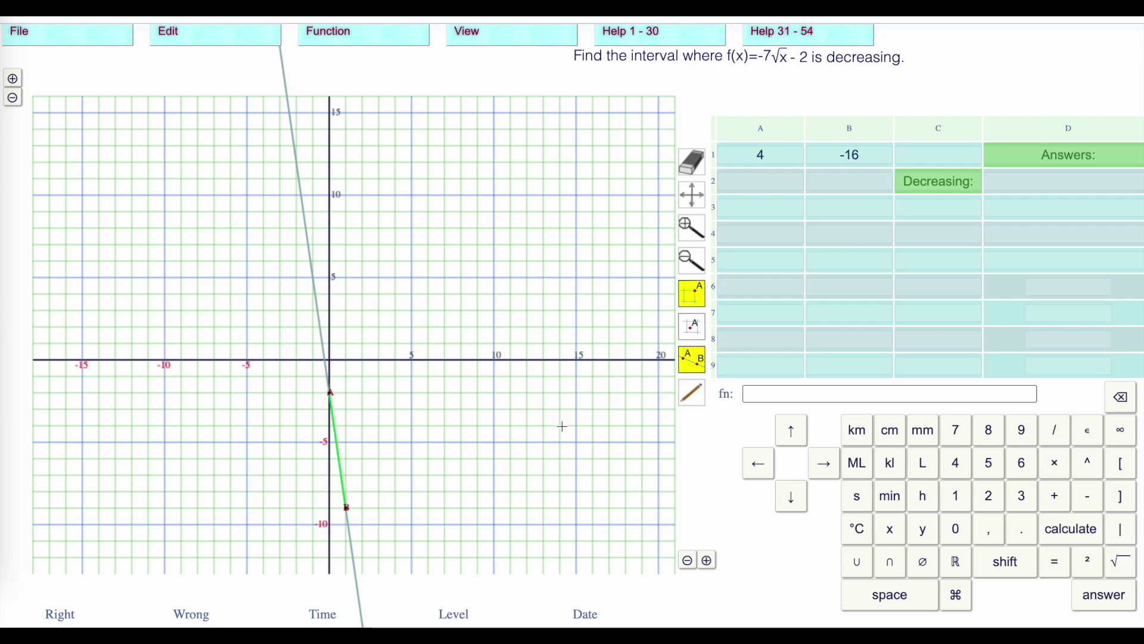
click(777, 156)
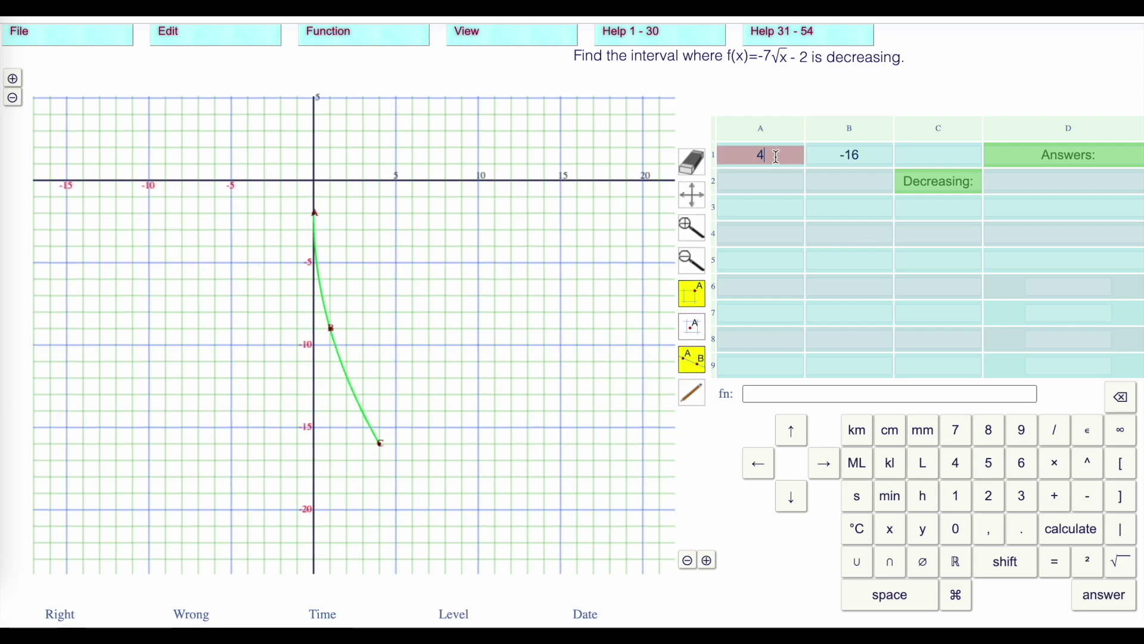
key(BackSpace)
text(9)
key(Return)
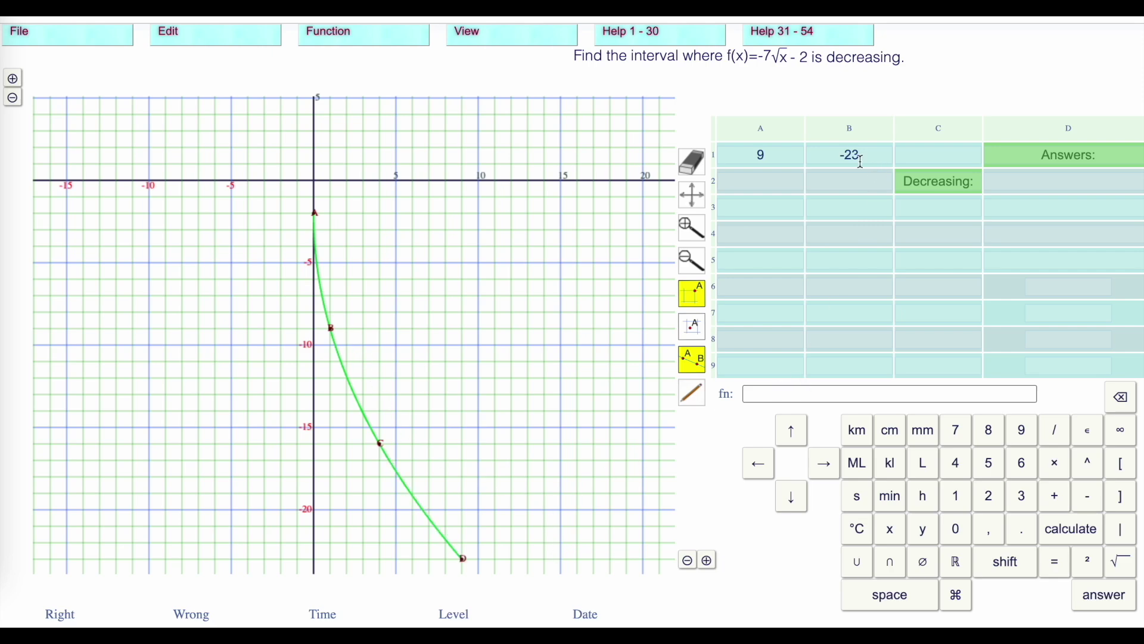
Enter x ∈ [0,∞[ as the decreasing interval in D2 and submit the answer
click(1020, 176)
text(x)
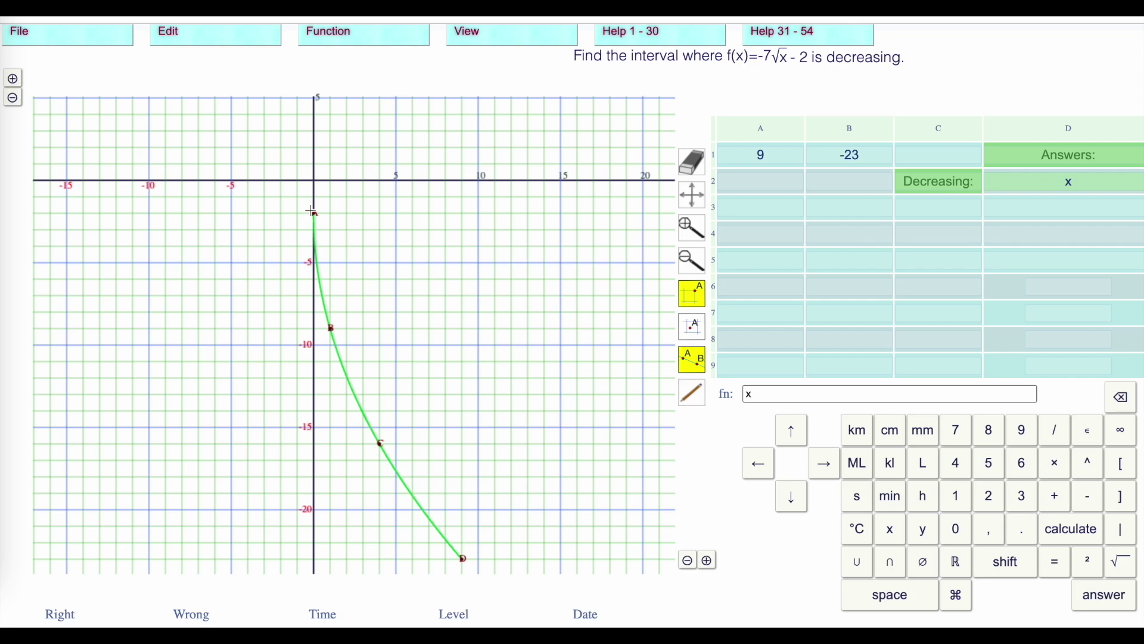
text([0)
click(989, 528)
click(1121, 430)
click(1121, 463)
click(1056, 181)
click(1088, 430)
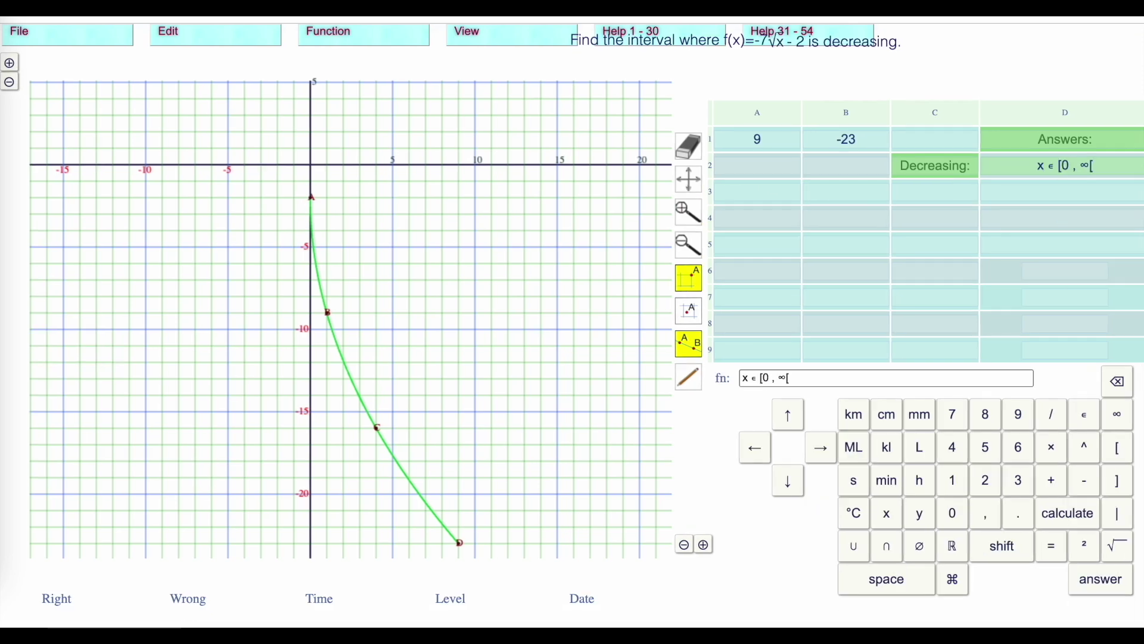
click(1112, 581)
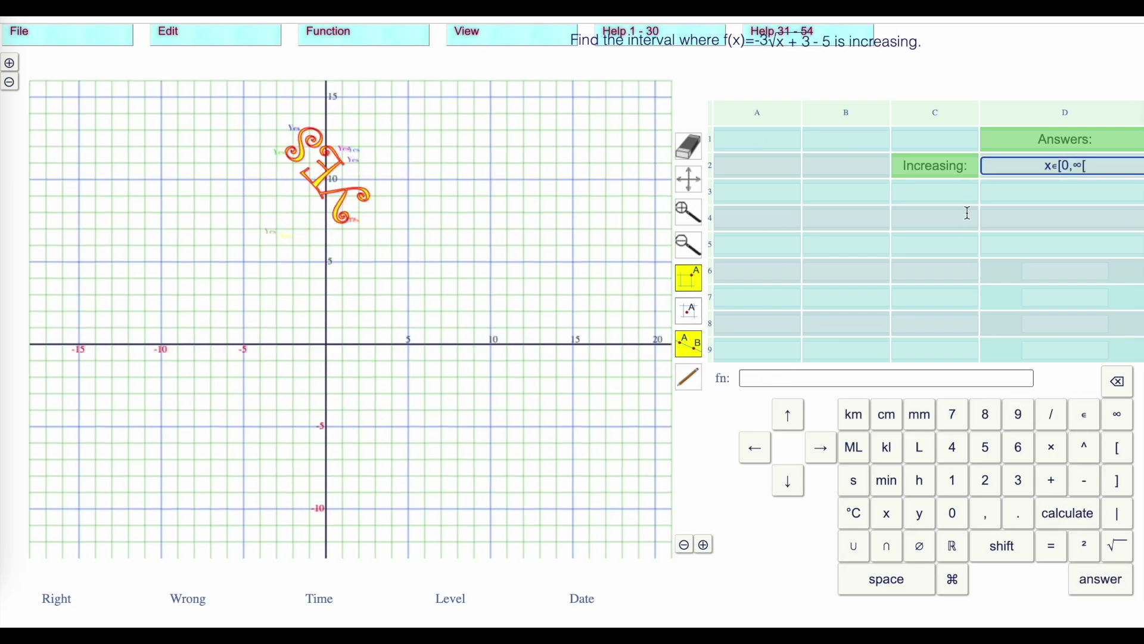